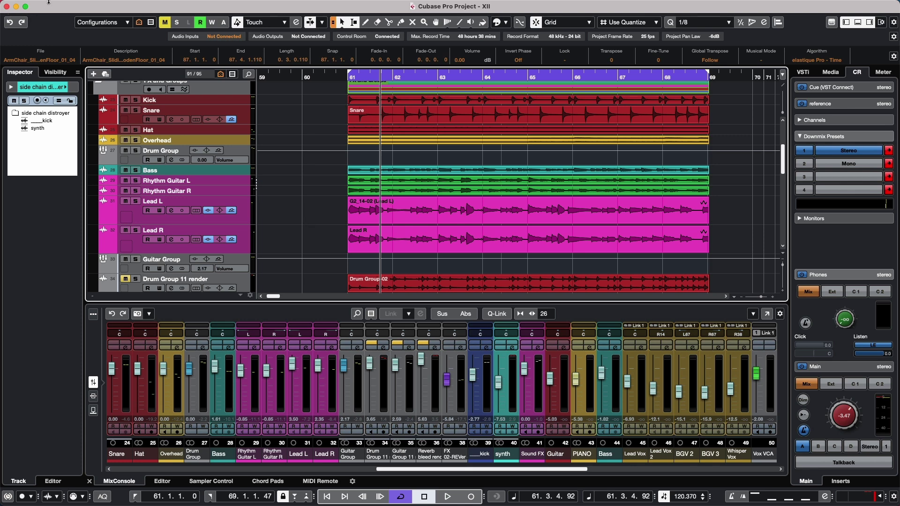
# Import the Lead L and Lead R tracks from another project, leaving out the Signature and Tempo tracks
pyautogui.click(63, 5)
pyautogui.moveTo(66, 148)
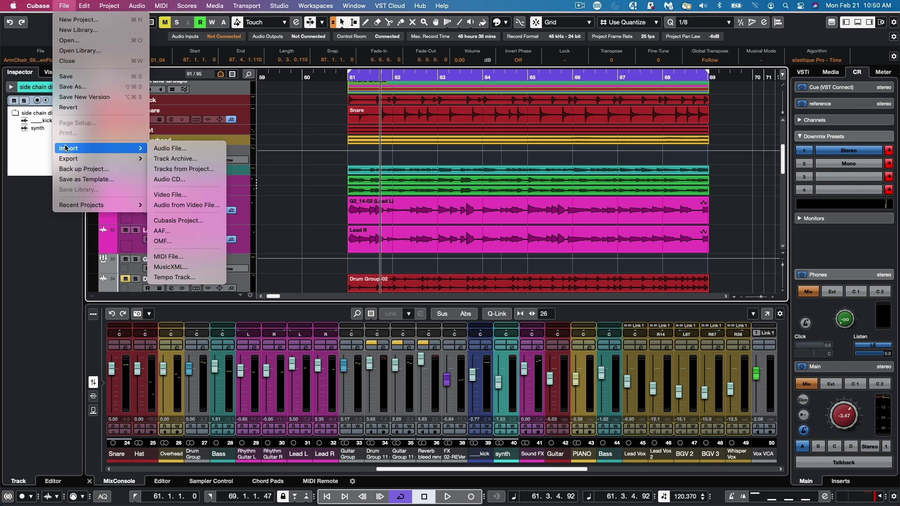
pyautogui.click(205, 169)
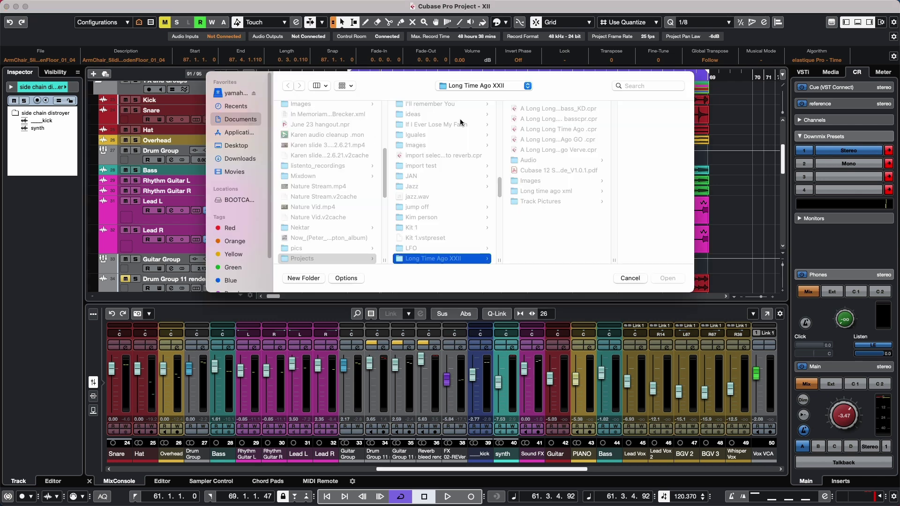
pyautogui.click(555, 107)
pyautogui.click(555, 108)
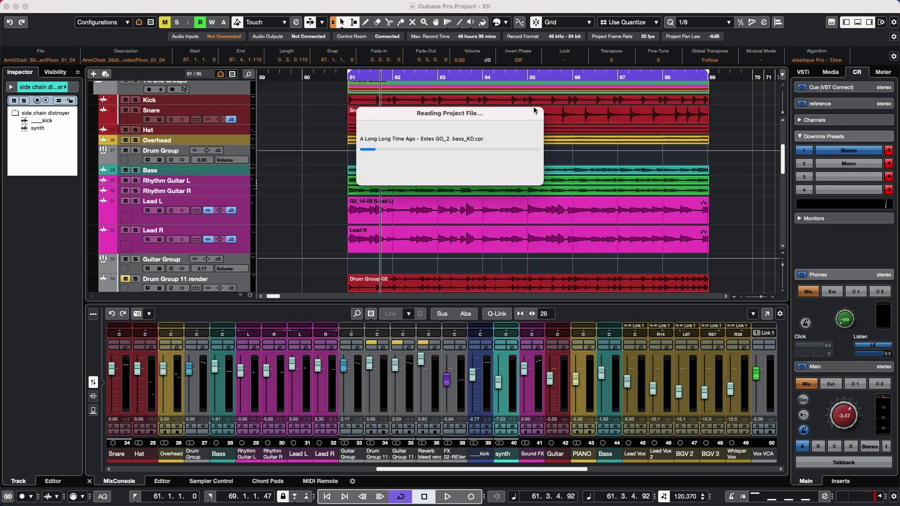
pyautogui.click(262, 148)
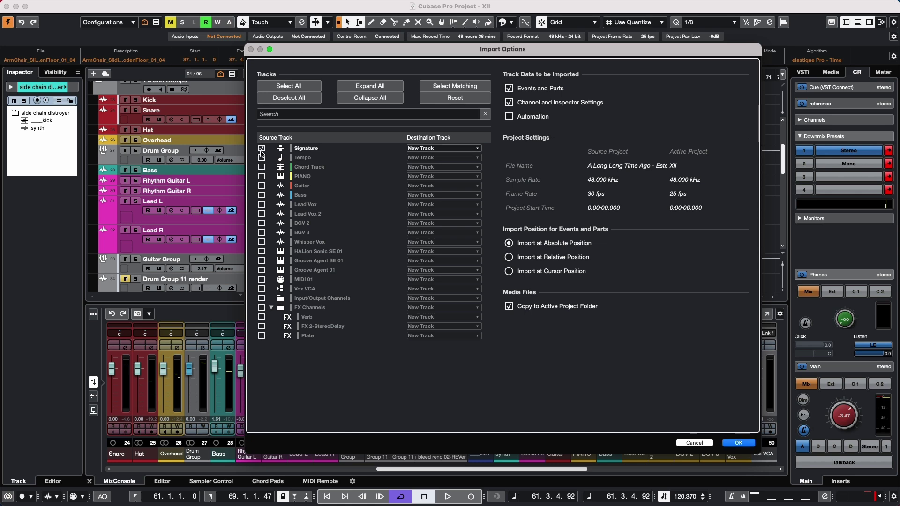
pyautogui.click(261, 157)
pyautogui.click(262, 157)
pyautogui.click(261, 148)
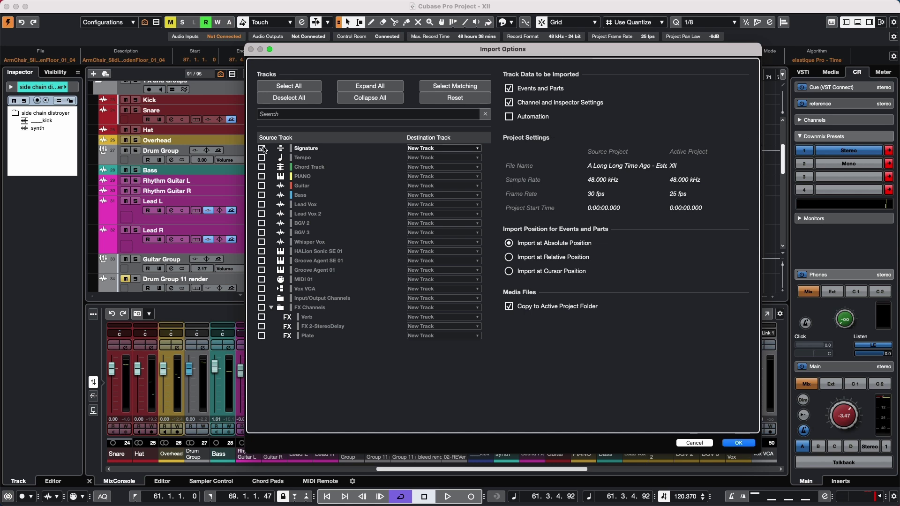
pyautogui.click(749, 443)
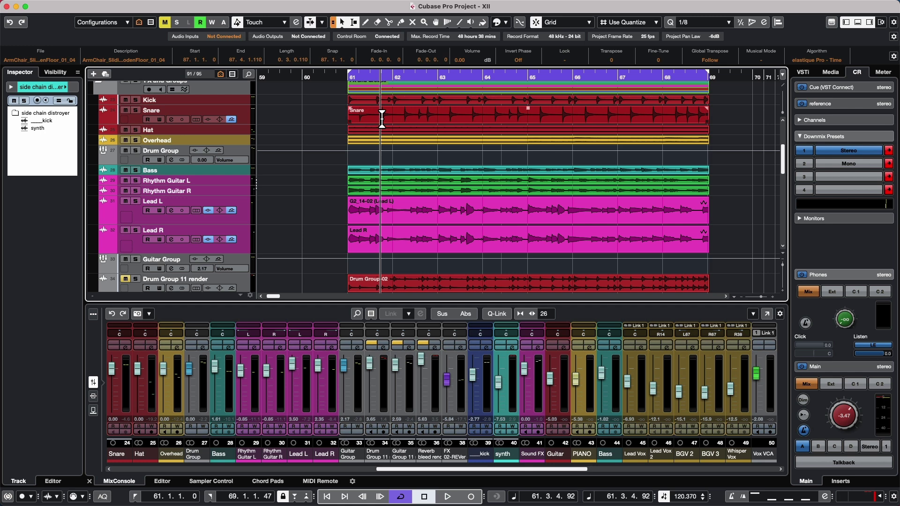
# Play the song, check the Snare's reverb send with a brief solo, then inspect Lead R
pyautogui.press('space')
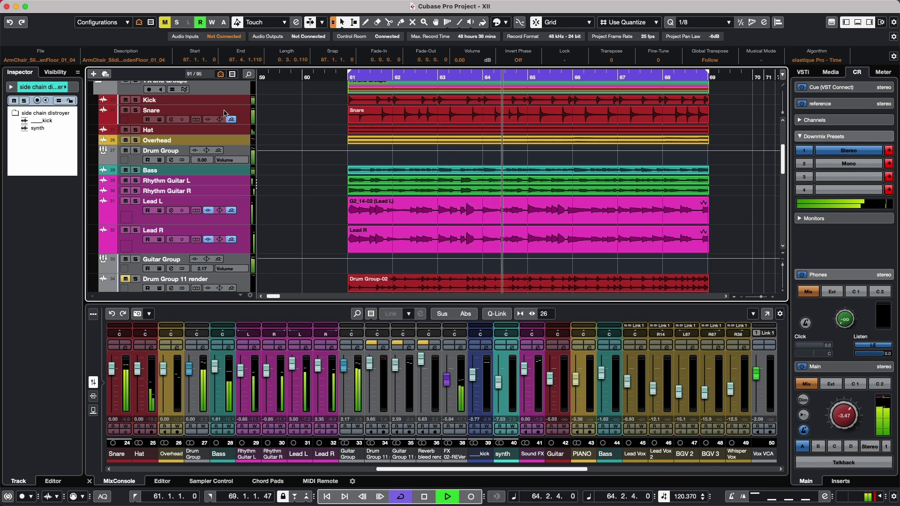
pyautogui.click(224, 113)
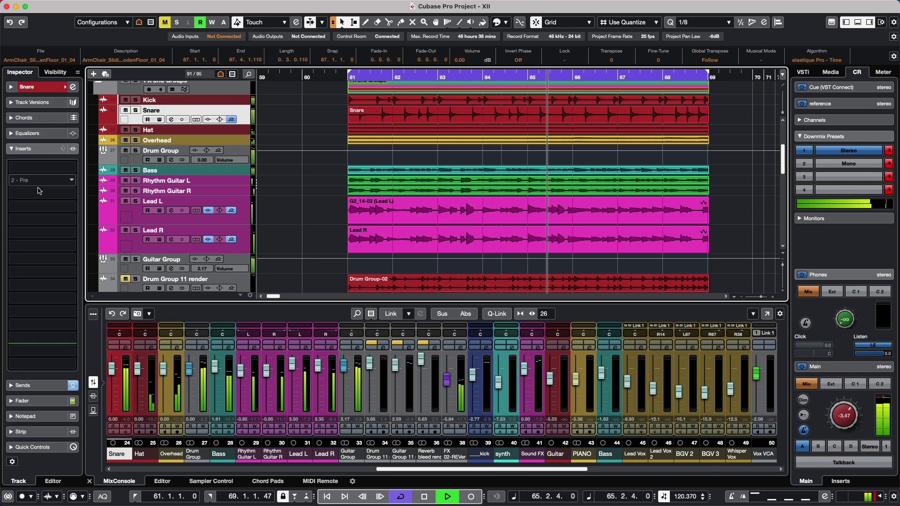
pyautogui.click(28, 386)
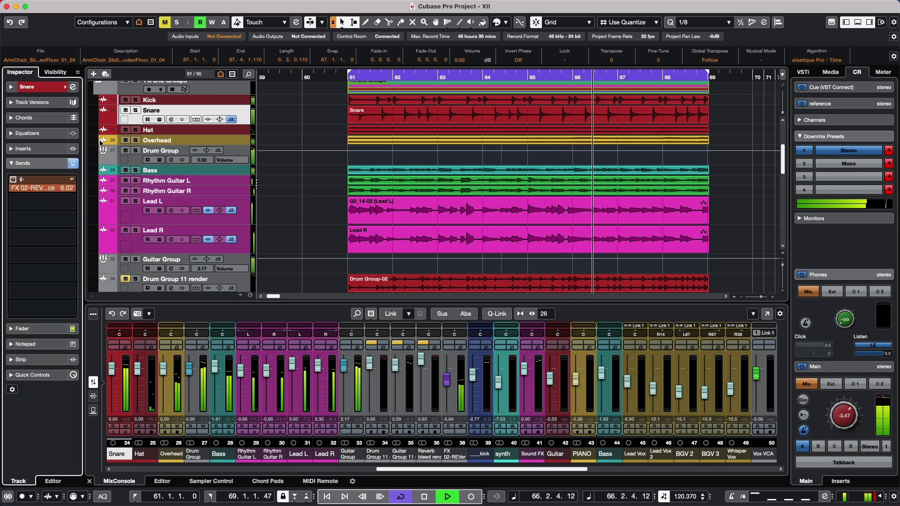
pyautogui.press('s')
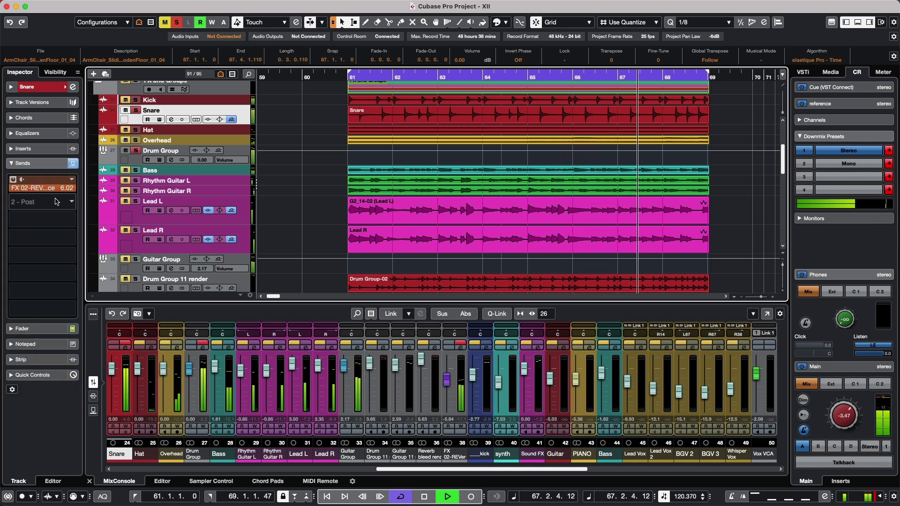
pyautogui.press('s')
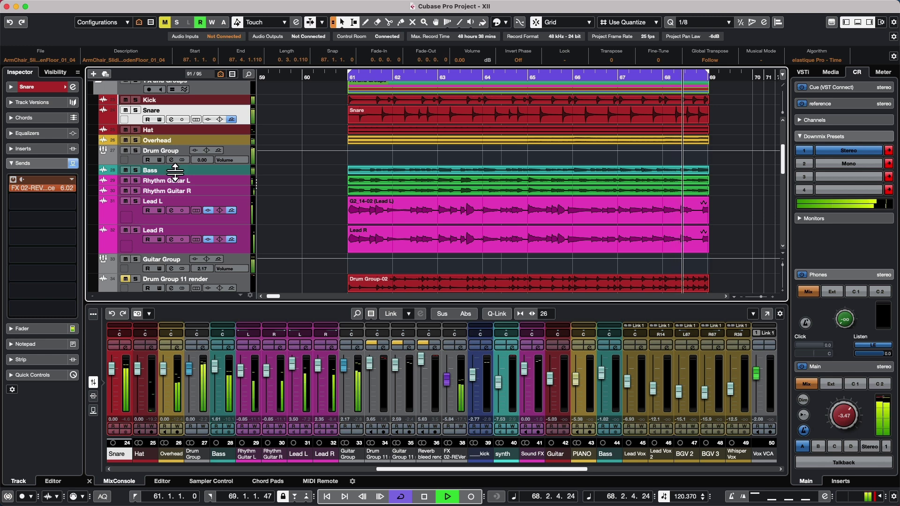
pyautogui.scroll(-2, 169, 172)
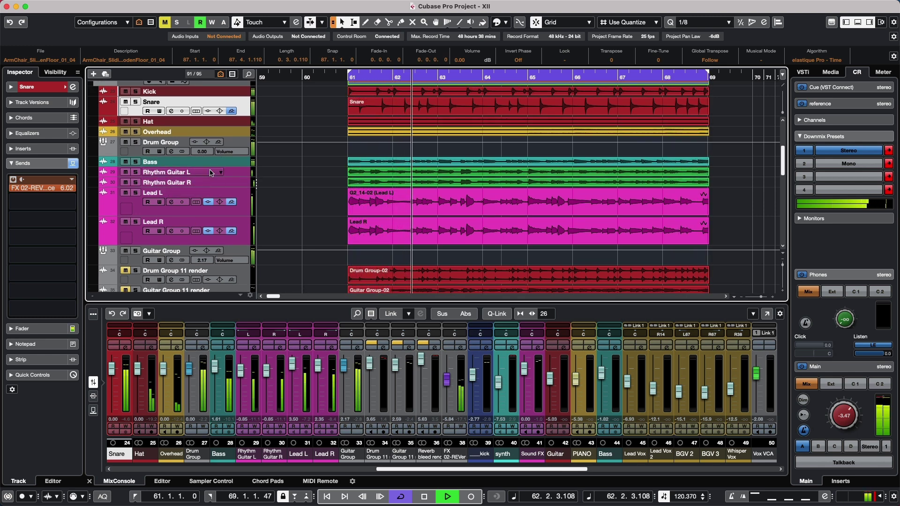
pyautogui.click(137, 240)
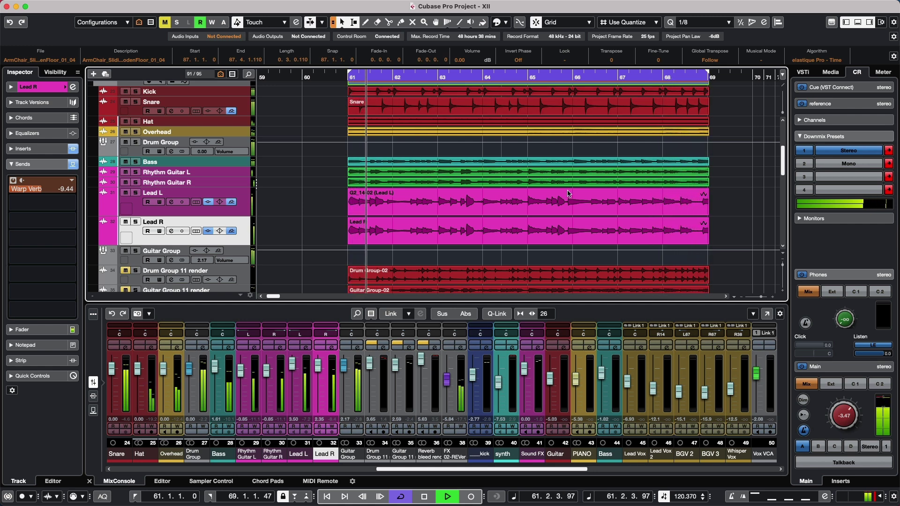
pyautogui.press('space')
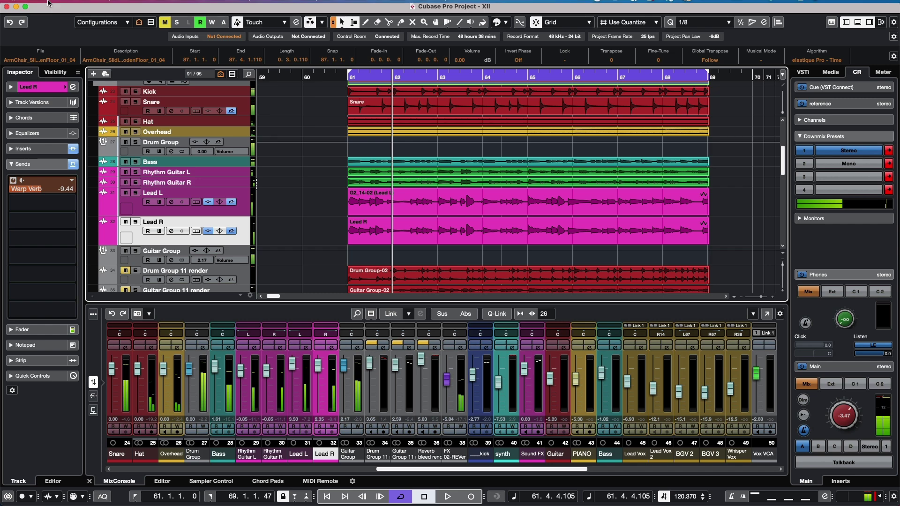
pyautogui.click(64, 5)
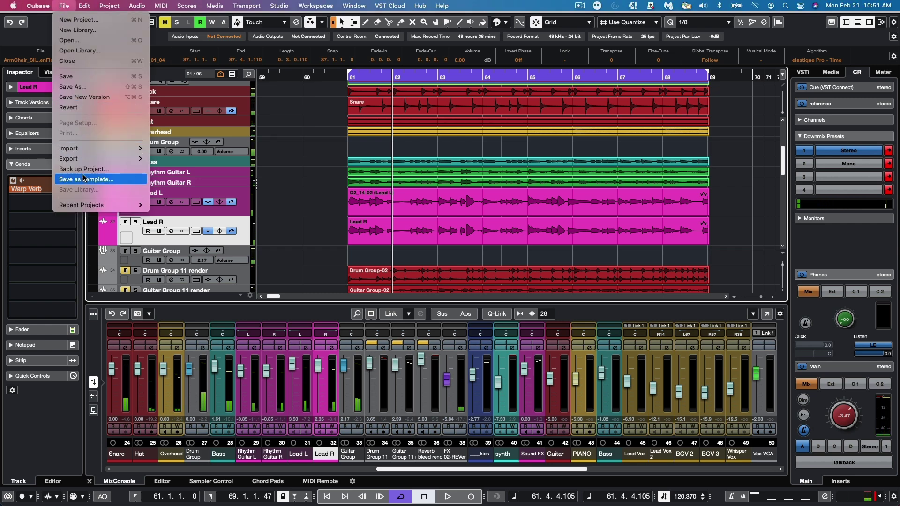
pyautogui.moveTo(95, 158)
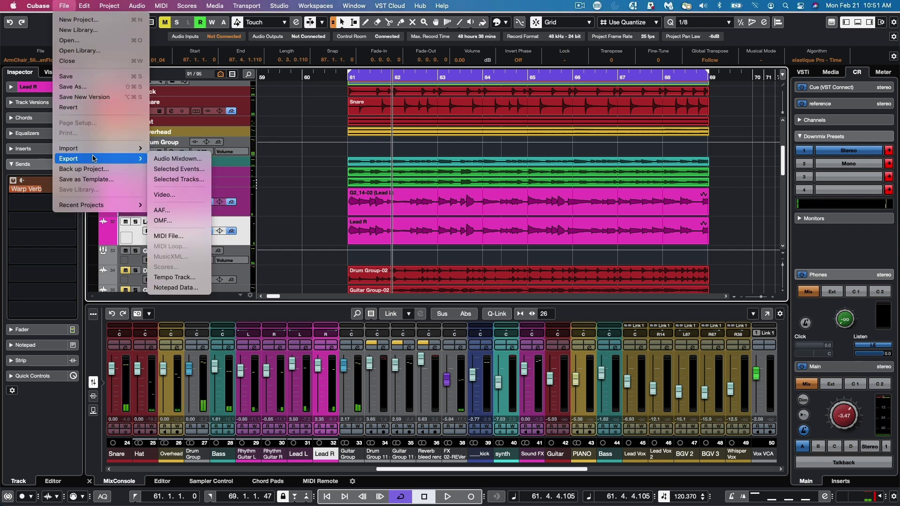
pyautogui.click(159, 159)
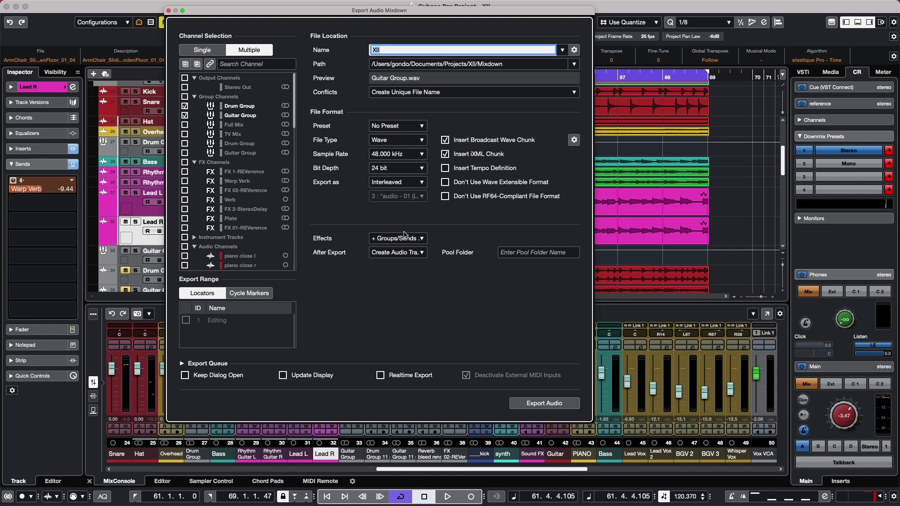
pyautogui.click(417, 240)
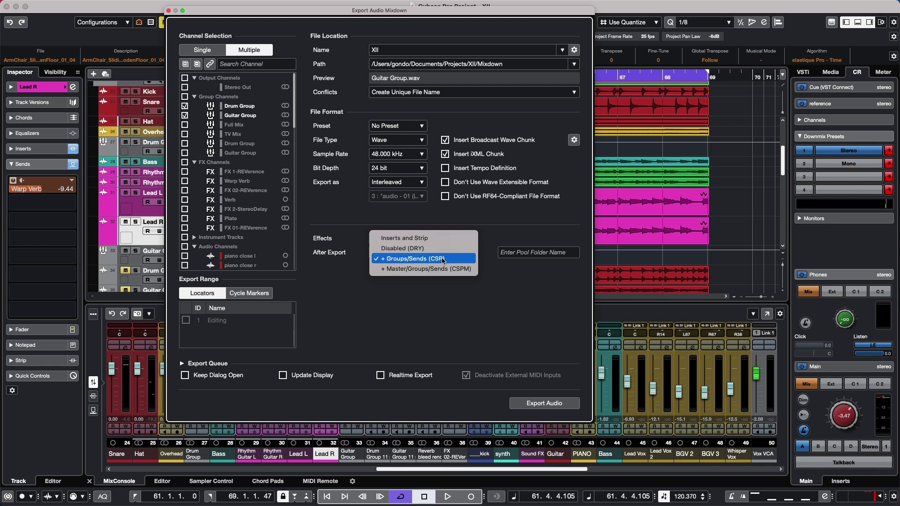
pyautogui.click(485, 346)
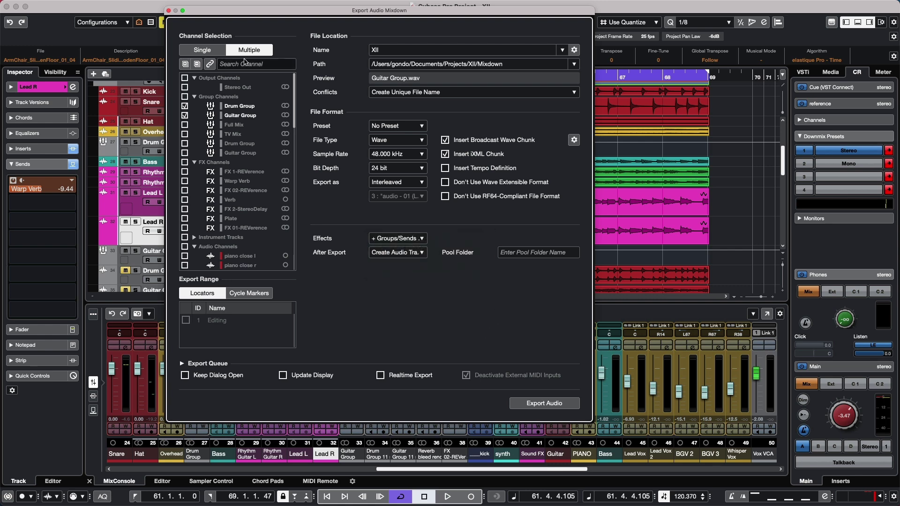
# Close the Export Audio Mixdown dialog and play the rendered drum group track soloed
pyautogui.click(169, 10)
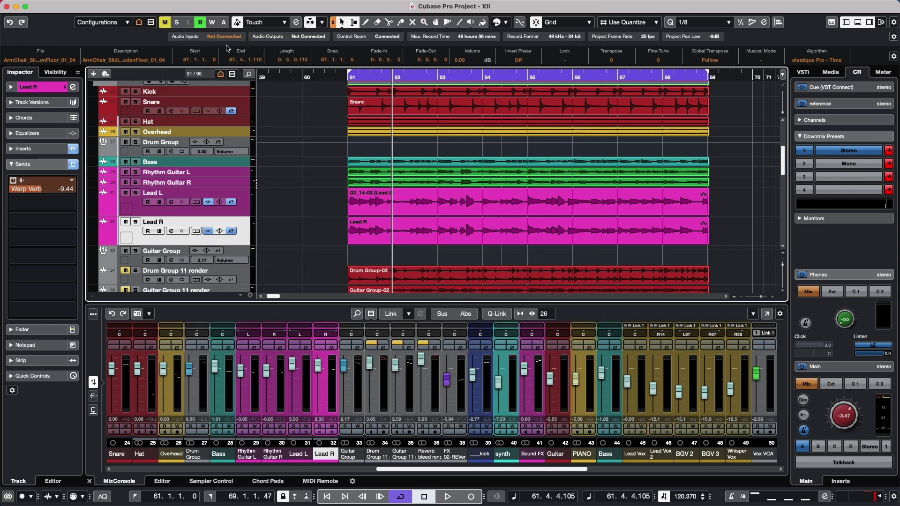
pyautogui.click(136, 272)
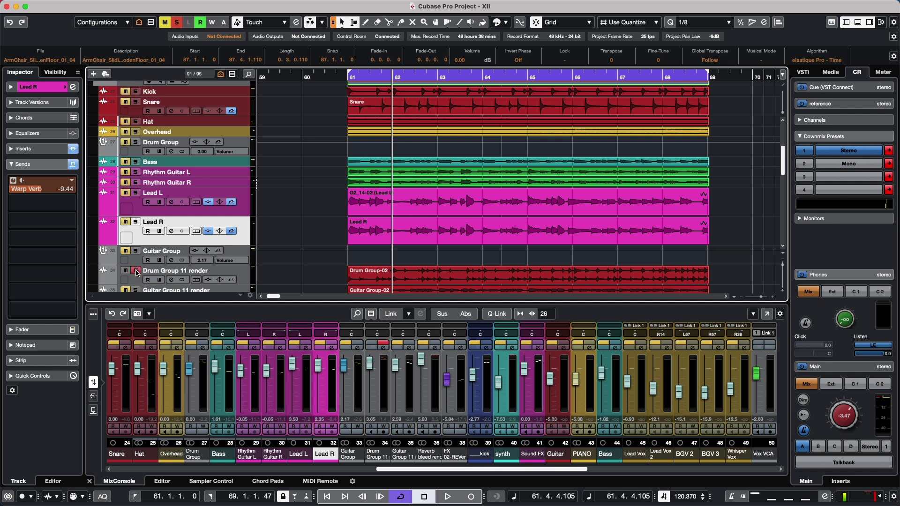
pyautogui.click(418, 239)
pyautogui.press('space')
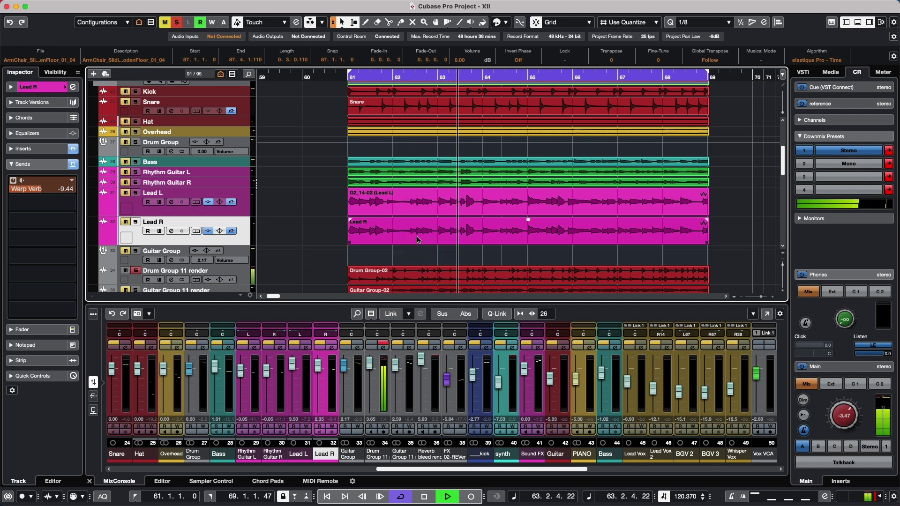
# Deselect the Lead R event, turn off both render-track solos and stop playback
pyautogui.click(387, 251)
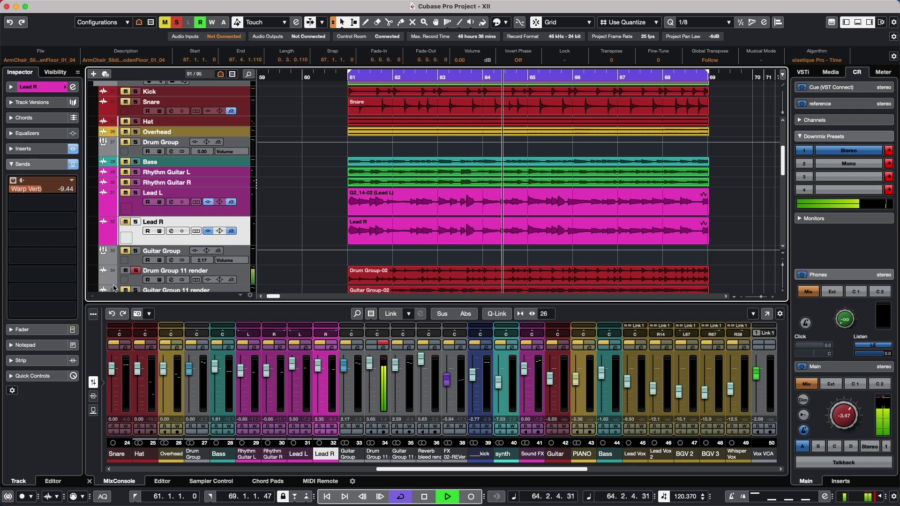
pyautogui.click(135, 271)
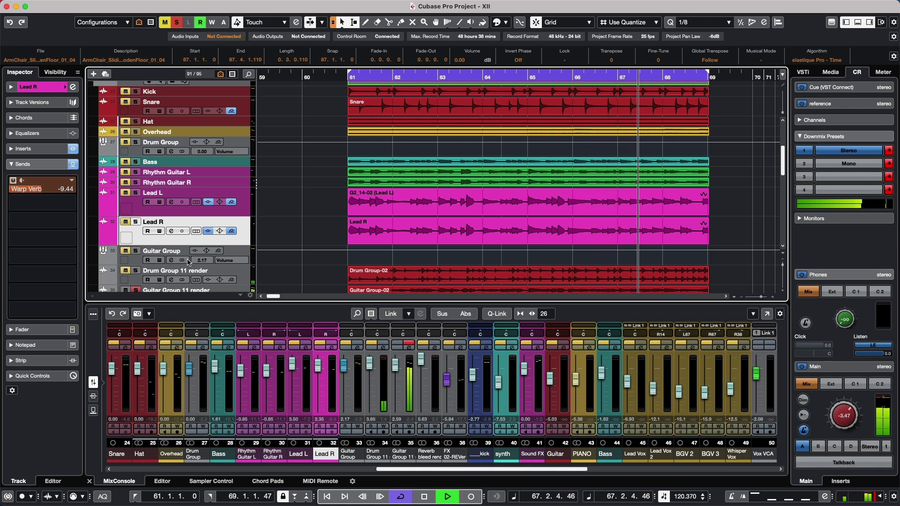
pyautogui.click(135, 291)
pyautogui.press('space')
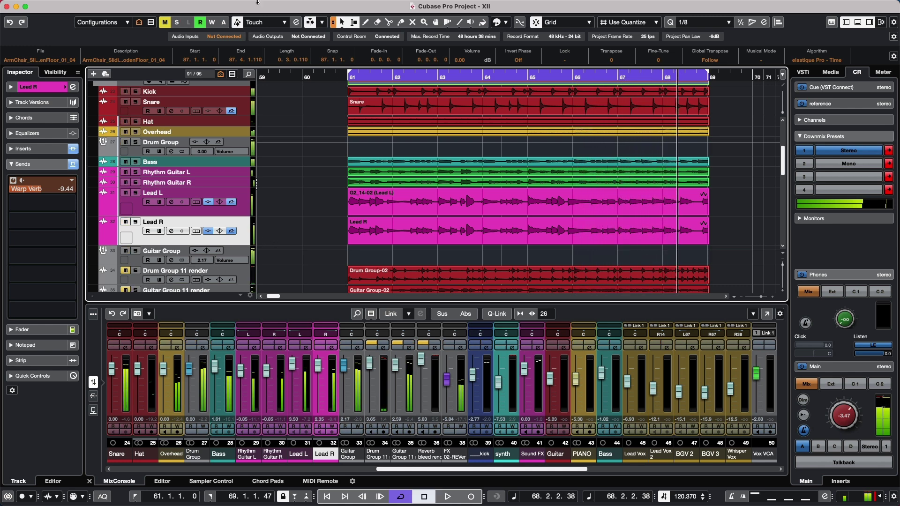
pyautogui.moveTo(323, 3)
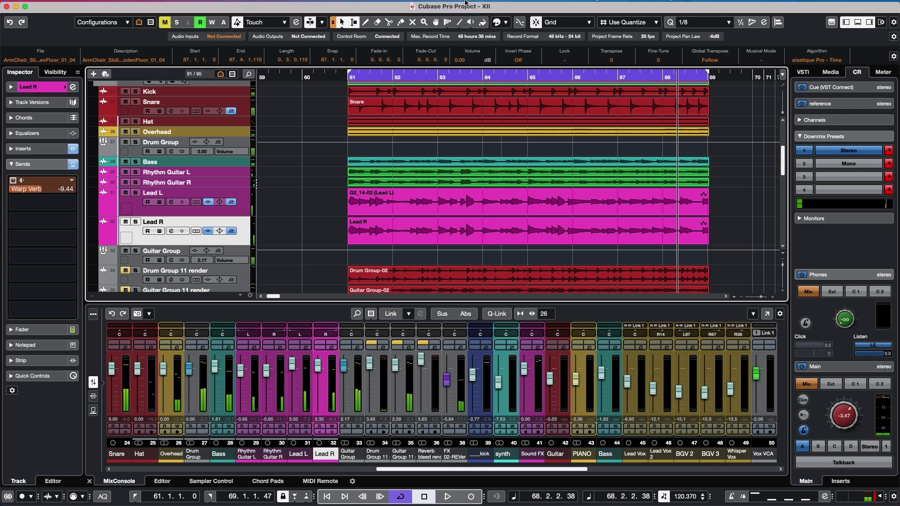
pyautogui.click(64, 6)
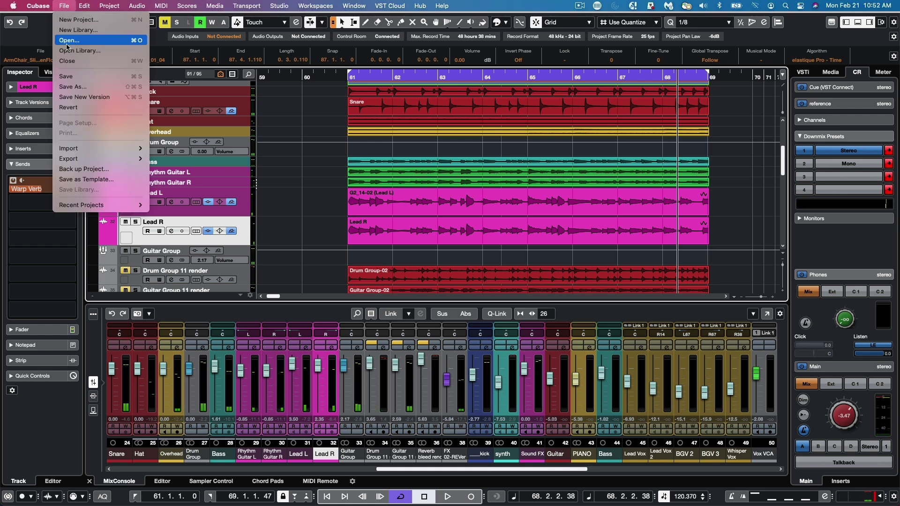
pyautogui.moveTo(93, 159)
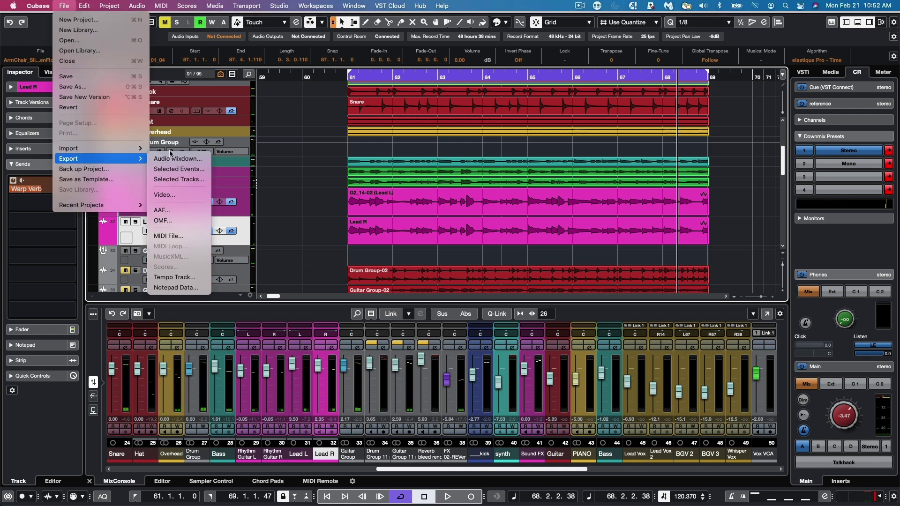
pyautogui.click(193, 159)
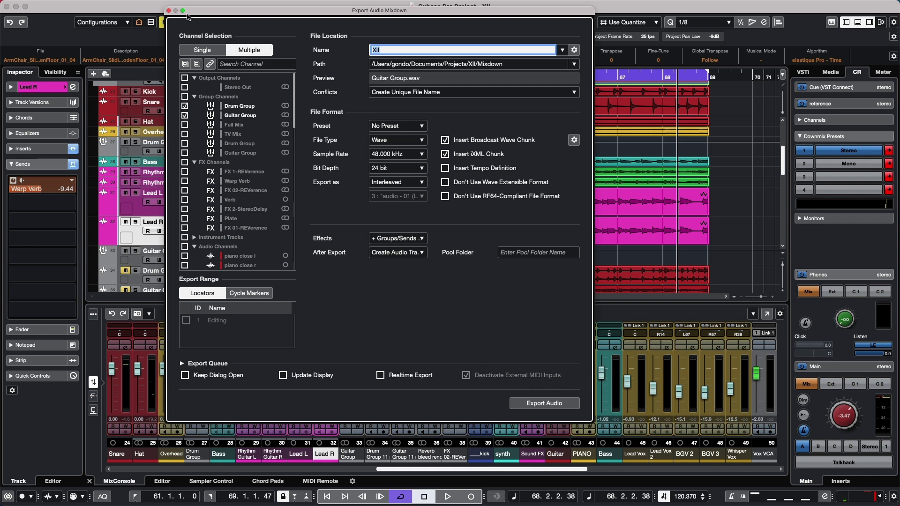
pyautogui.click(170, 10)
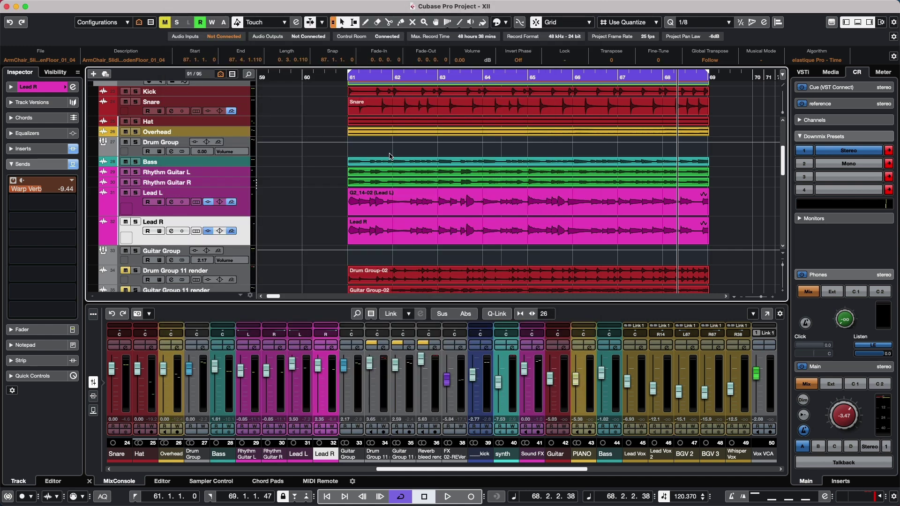
pyautogui.scroll(-10, 389, 156)
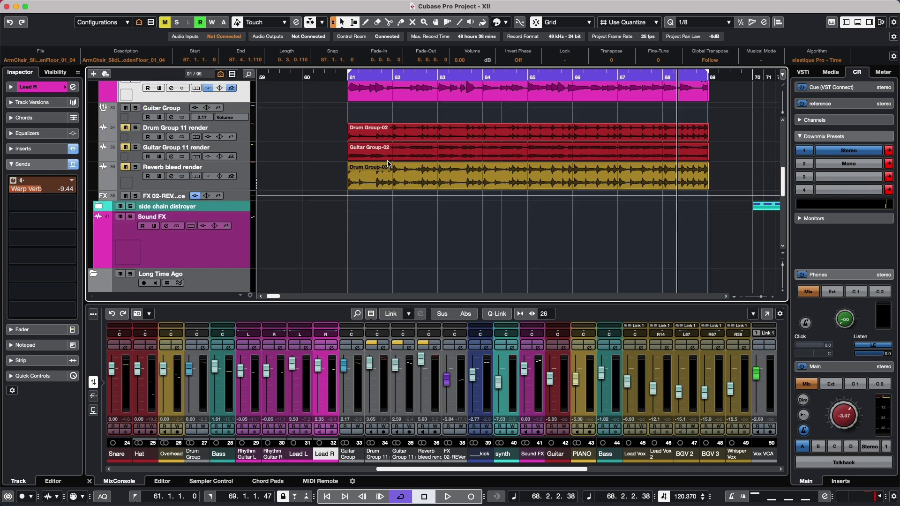
pyautogui.click(135, 168)
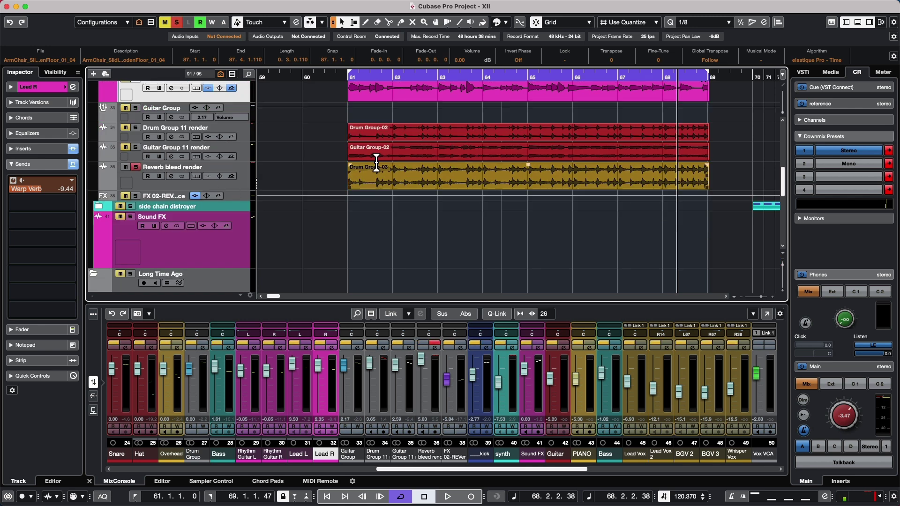
pyautogui.press('space')
pyautogui.press('space')
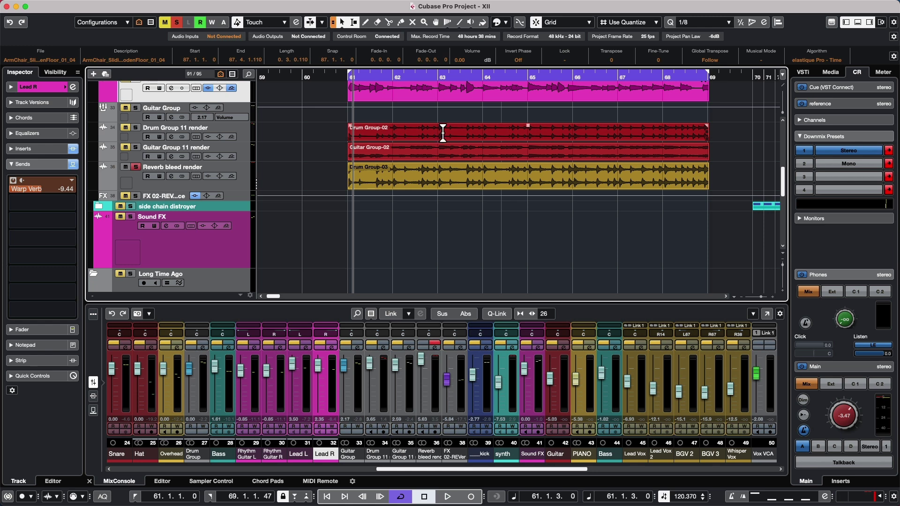
pyautogui.press('space')
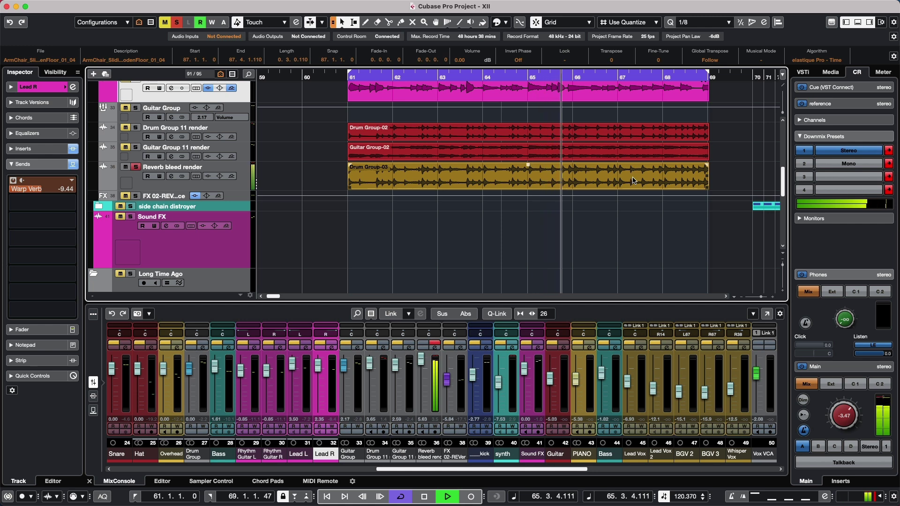
pyautogui.press('space')
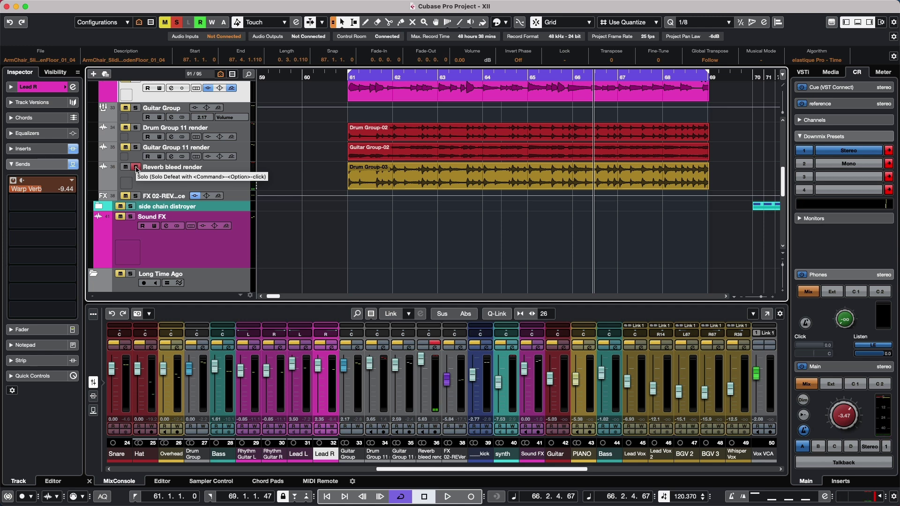
pyautogui.click(137, 168)
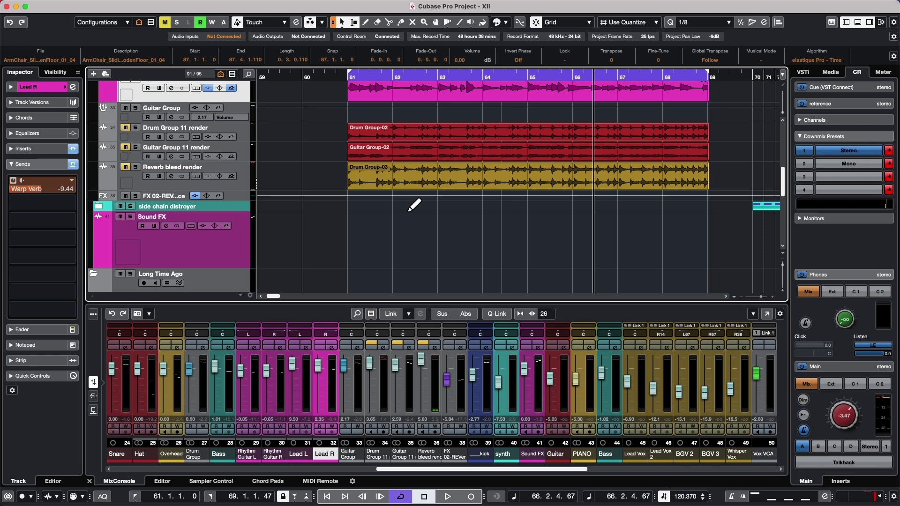
pyautogui.scroll(1, 406, 203)
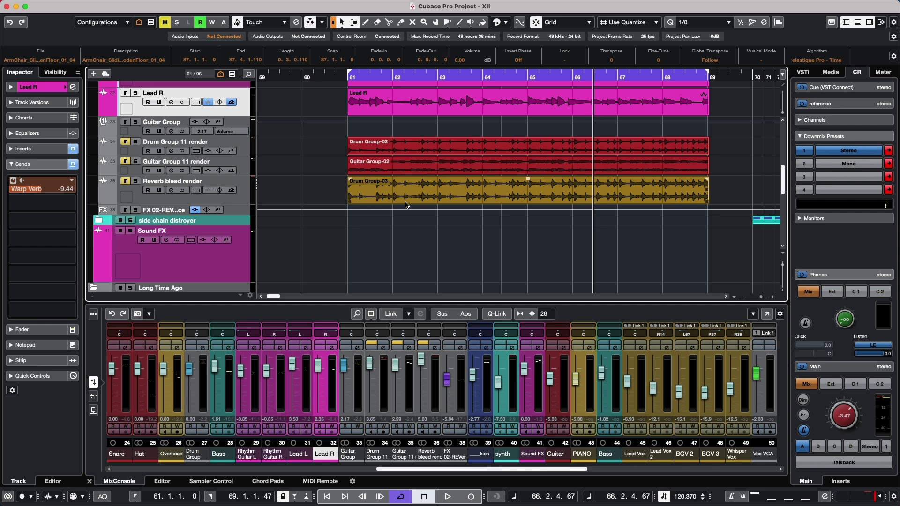
# Export Drum Group and Guitar Group via Audio Mixdown with Effects + Groups/Sends included
pyautogui.scroll(10, 405, 205)
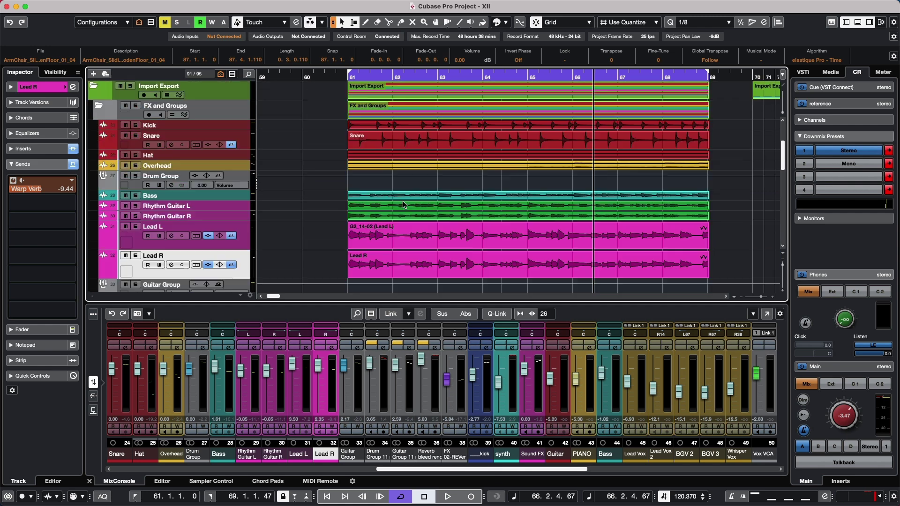
pyautogui.scroll(1, 405, 204)
pyautogui.scroll(-1, 404, 205)
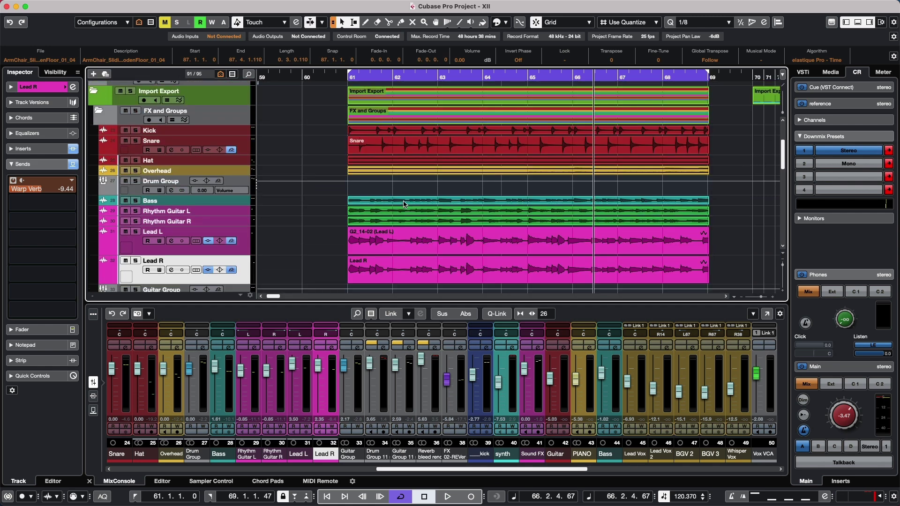
pyautogui.moveTo(127, 14)
pyautogui.click(64, 5)
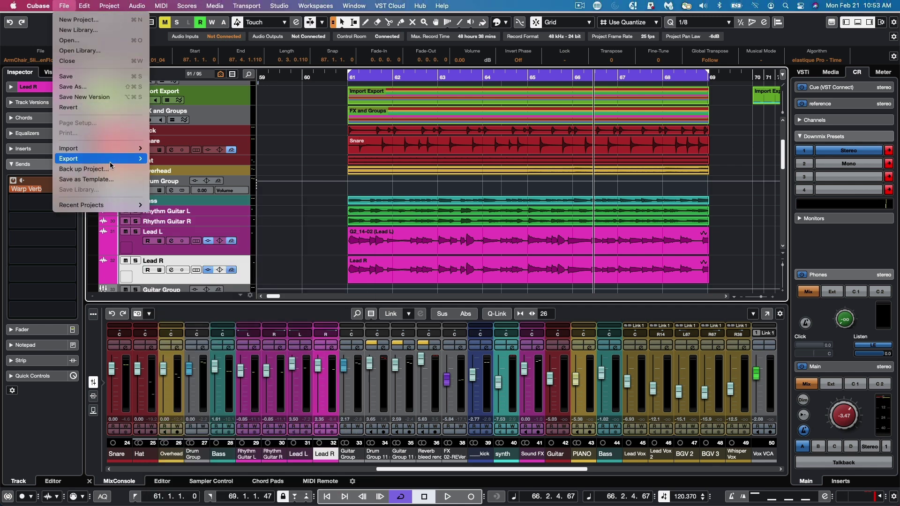
pyautogui.moveTo(113, 159)
pyautogui.click(173, 159)
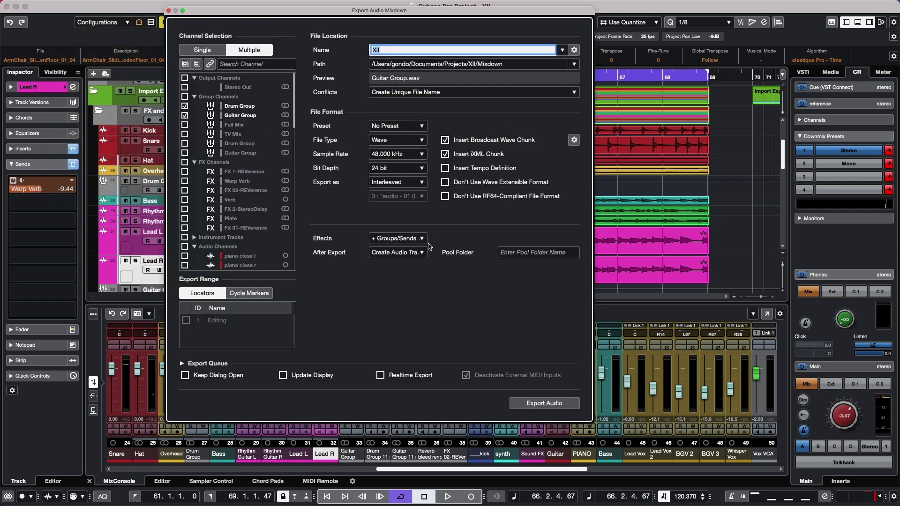
pyautogui.click(409, 239)
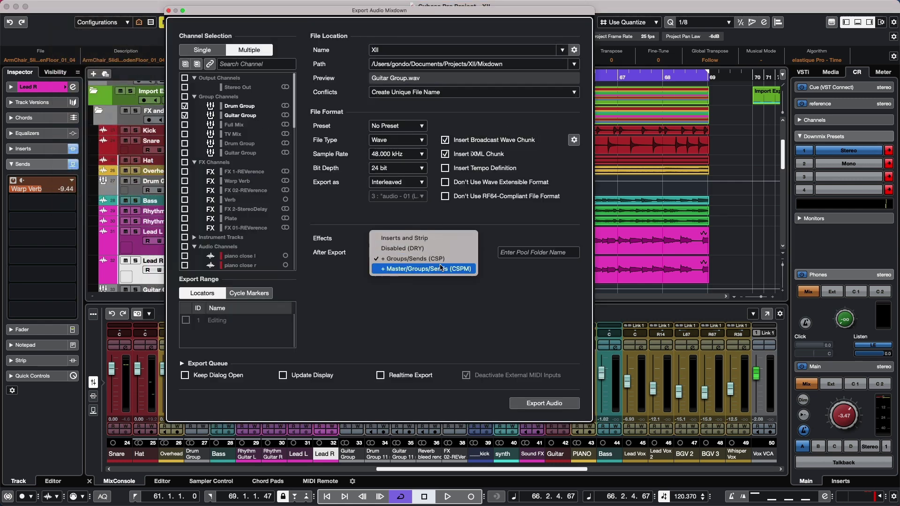
pyautogui.click(389, 236)
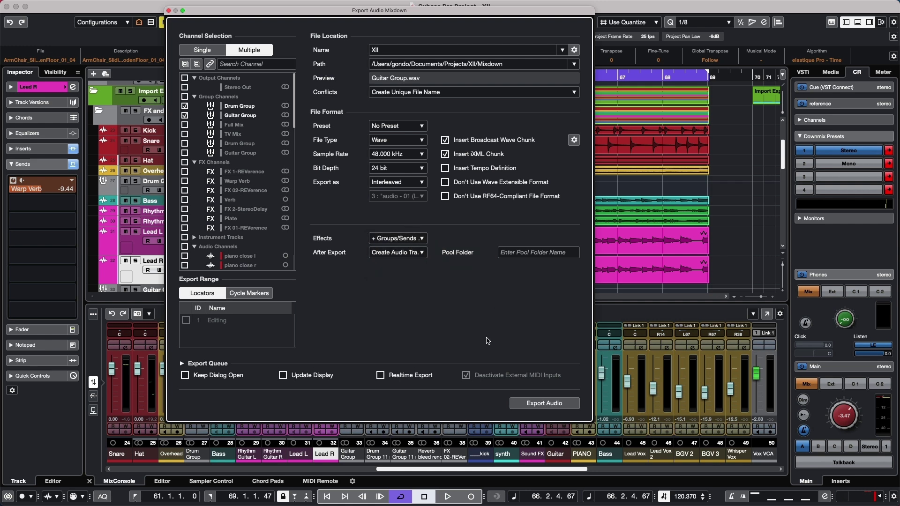
pyautogui.click(553, 405)
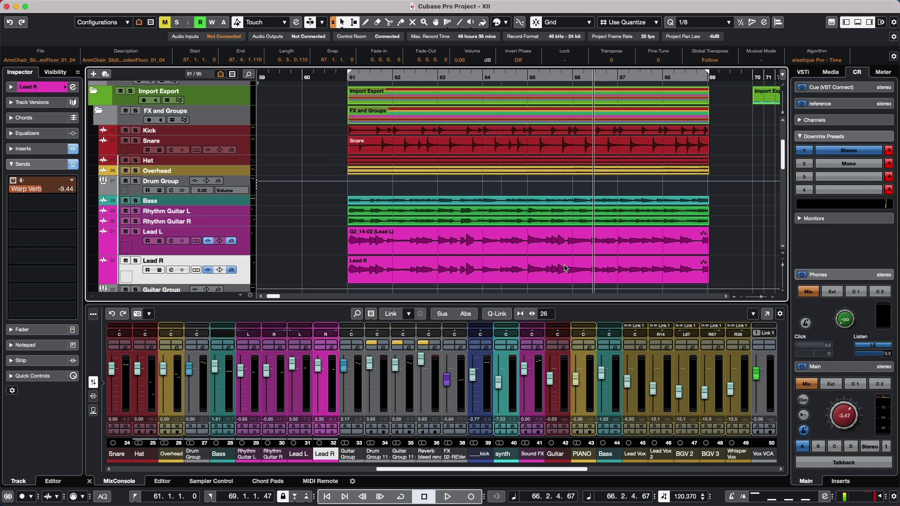
pyautogui.scroll(-10, 449, 213)
pyautogui.scroll(-15, 448, 214)
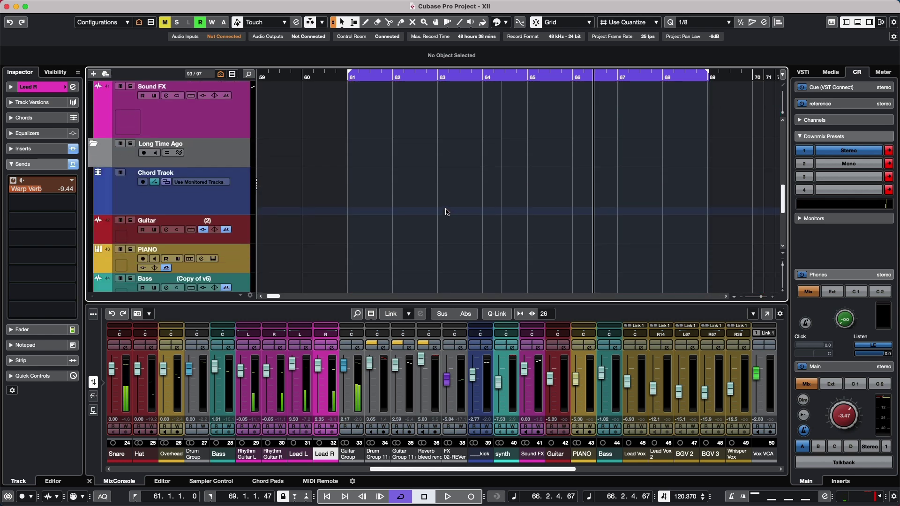
pyautogui.scroll(-1, 446, 212)
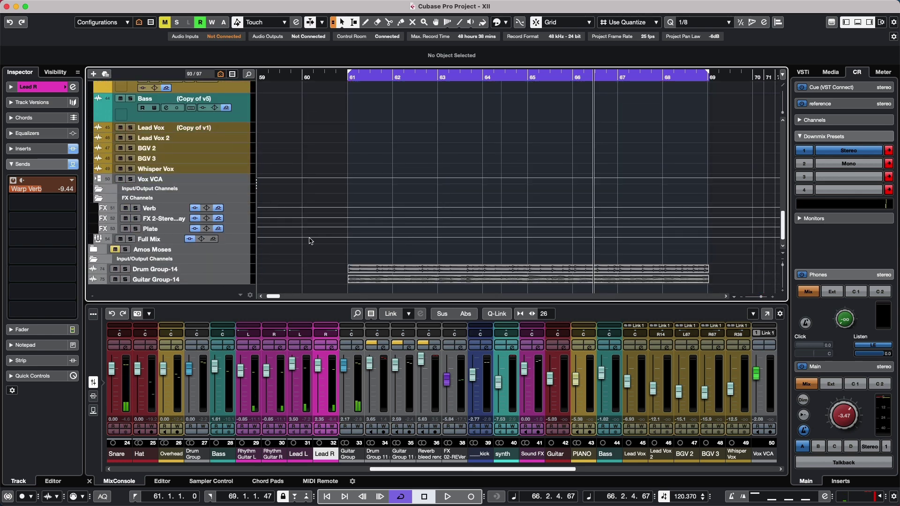
pyautogui.click(125, 269)
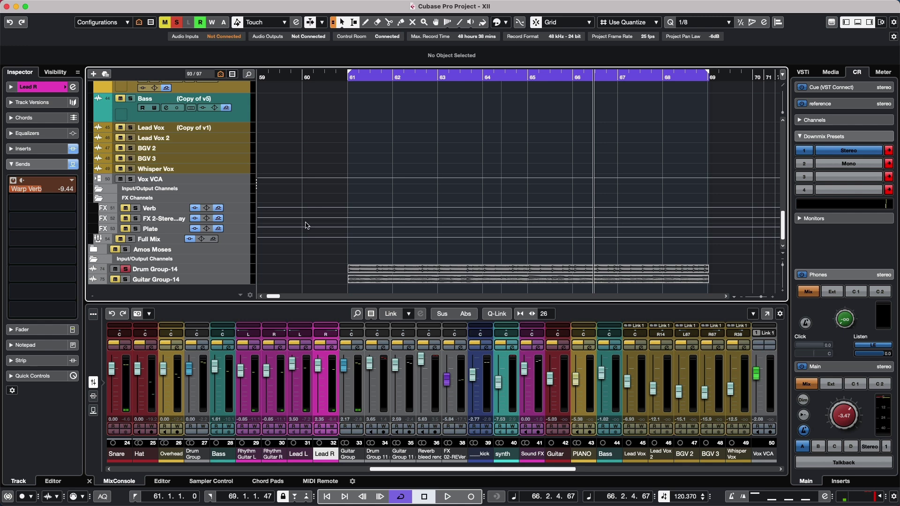
pyautogui.press('space')
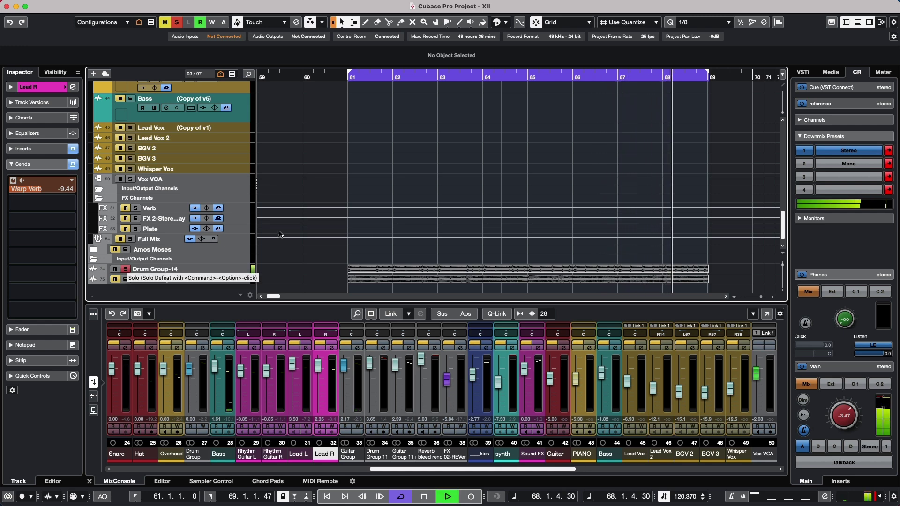
pyautogui.click(125, 279)
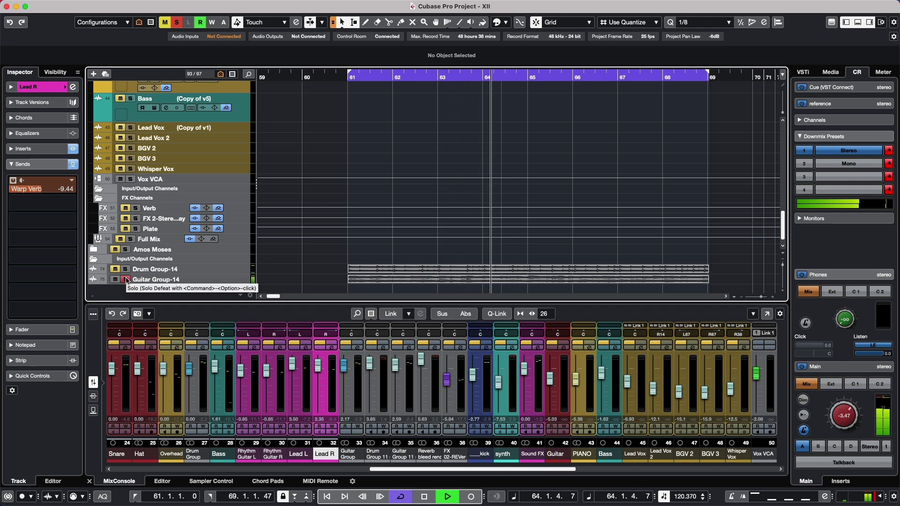
pyautogui.click(126, 280)
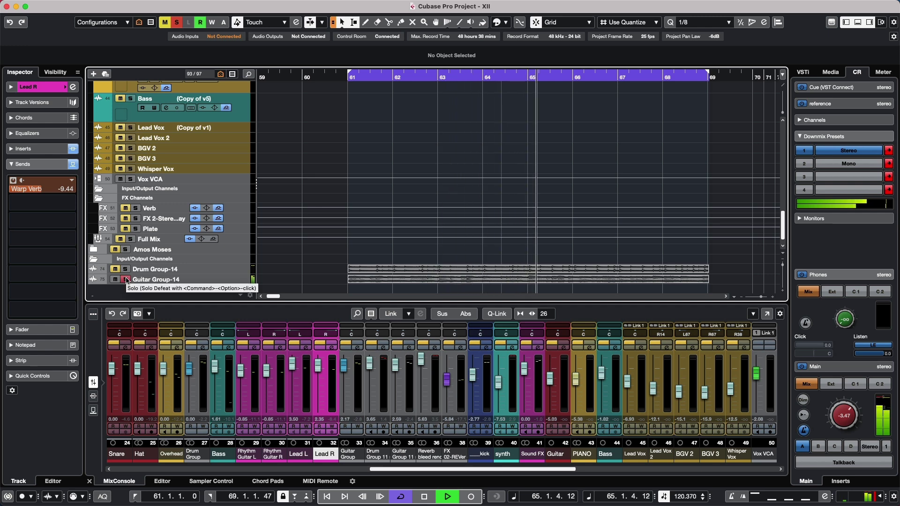
pyautogui.press('space')
pyautogui.moveTo(384, 80); pyautogui.dragTo(377, 64)
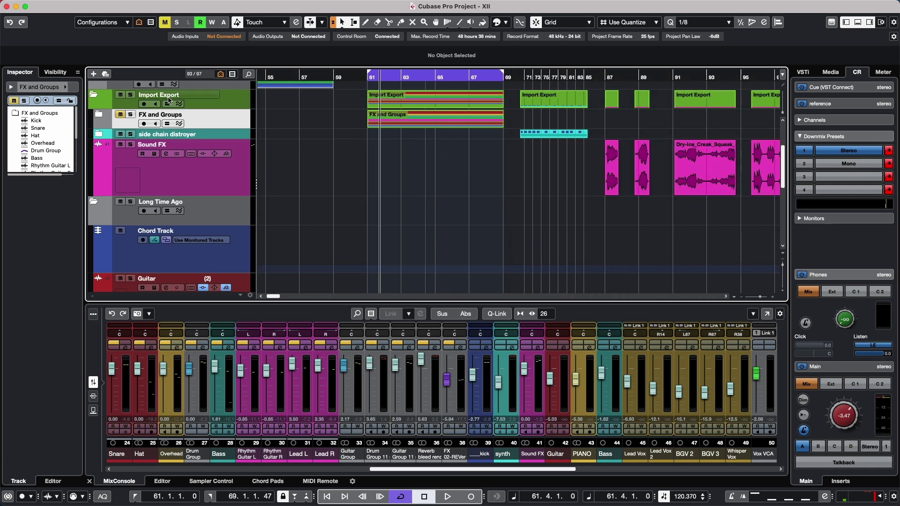
# Expand the side chain distroyer folder, zoom in on the synth section and play from bar 70
pyautogui.click(98, 135)
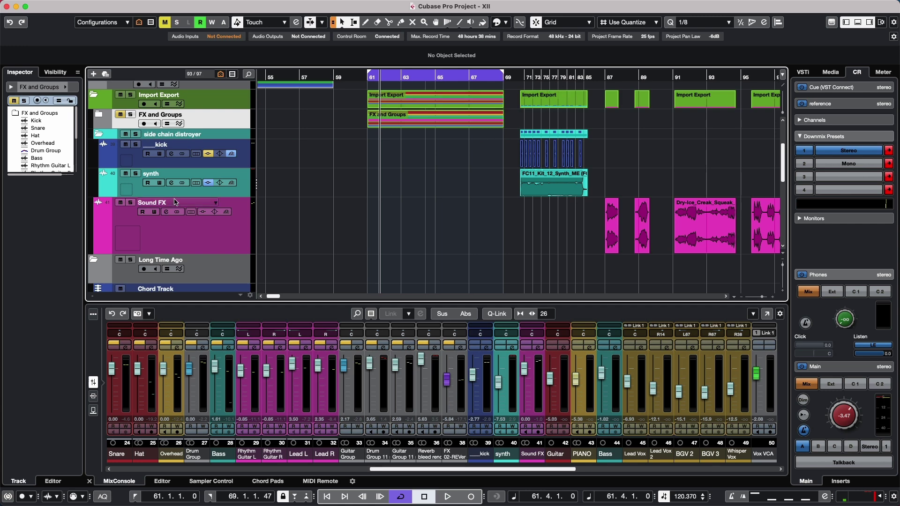
pyautogui.moveTo(584, 86); pyautogui.dragTo(523, 194)
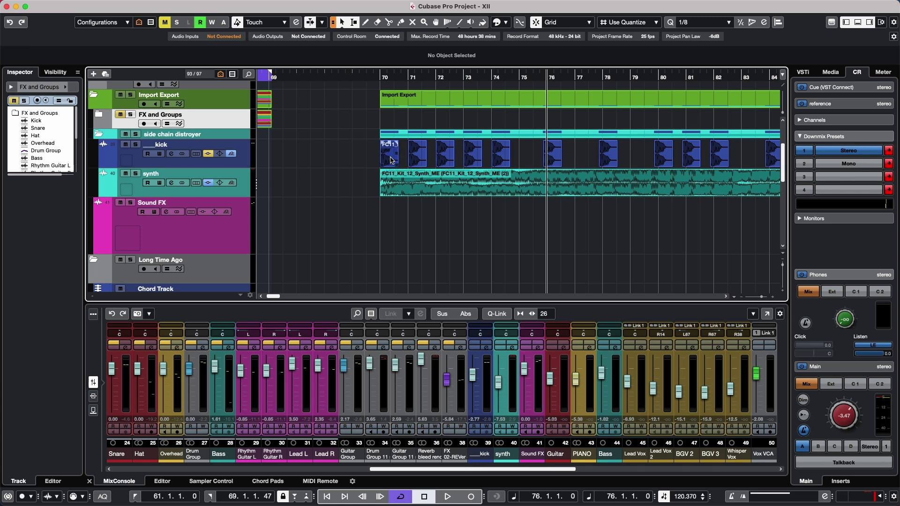
pyautogui.click(384, 81)
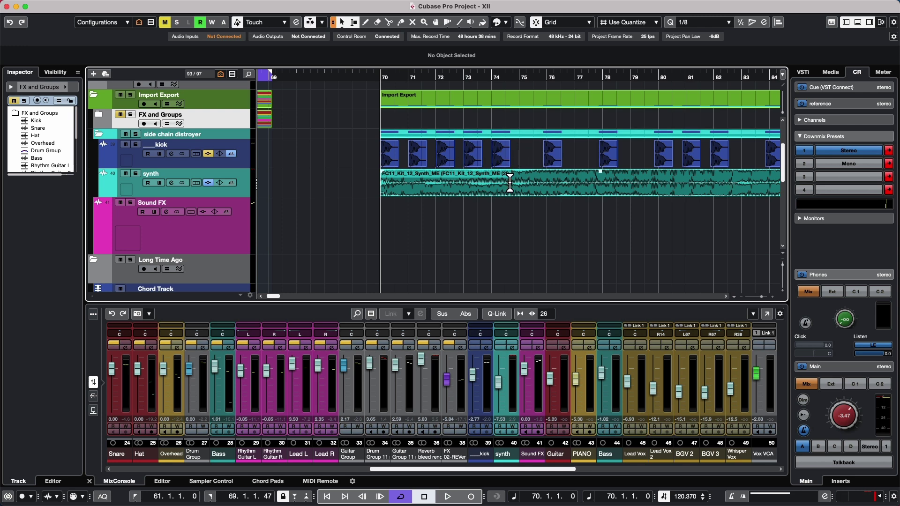
pyautogui.press('space')
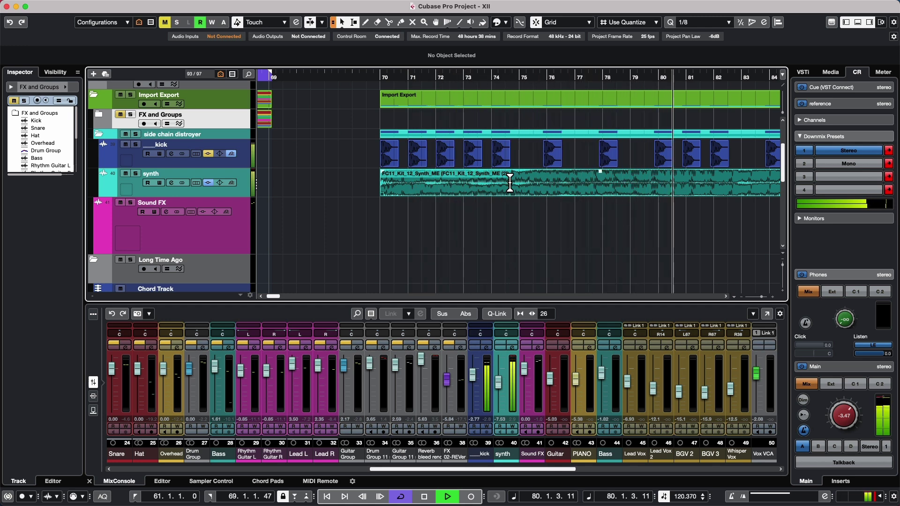
# Render the synth event in place with current settings, then enlarge the synth (R) track and zoom out
pyautogui.press('space')
pyautogui.click(510, 183)
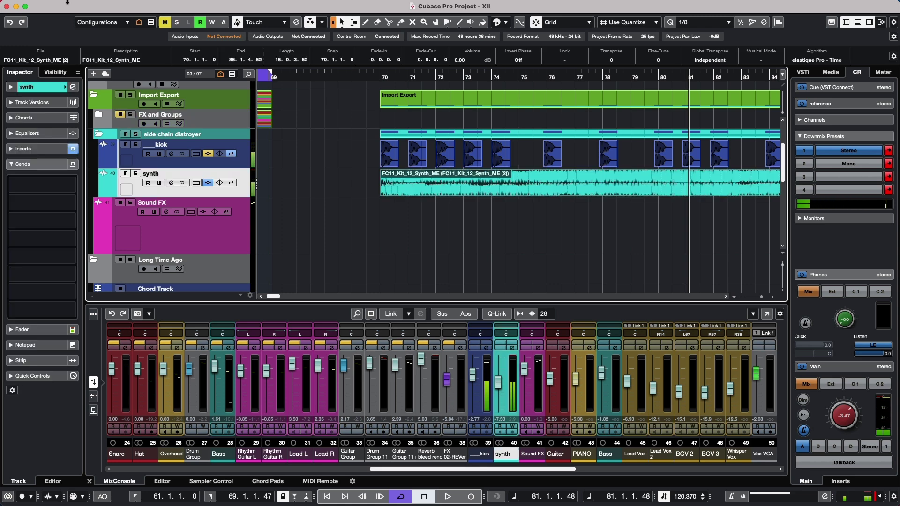
pyautogui.click(85, 6)
pyautogui.moveTo(105, 122)
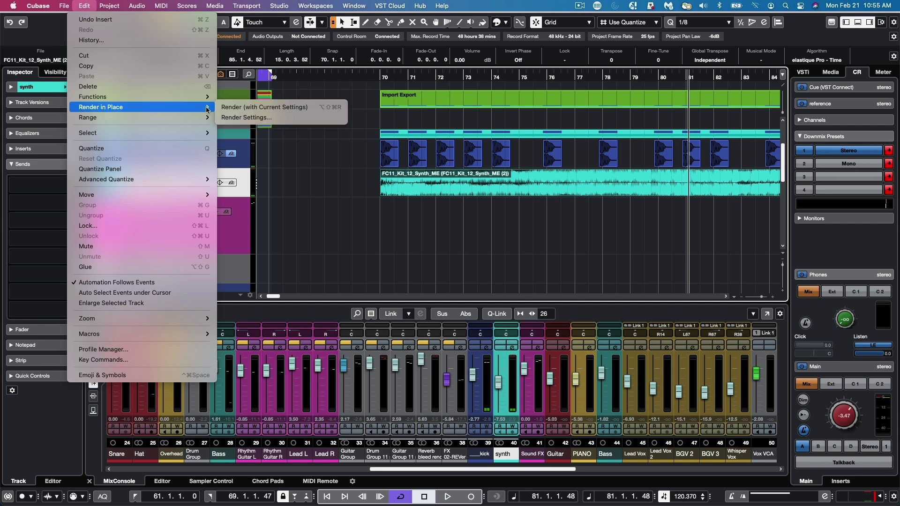
pyautogui.click(274, 107)
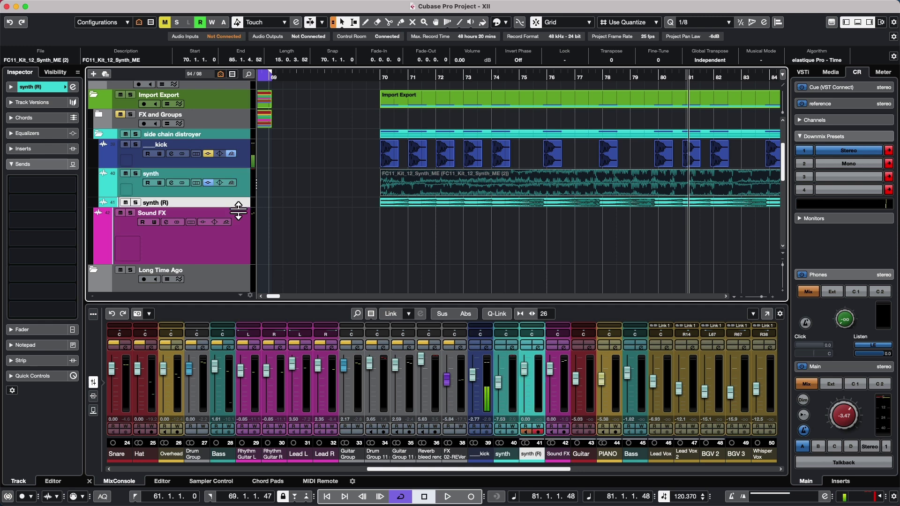
pyautogui.moveTo(237, 207); pyautogui.dragTo(233, 249)
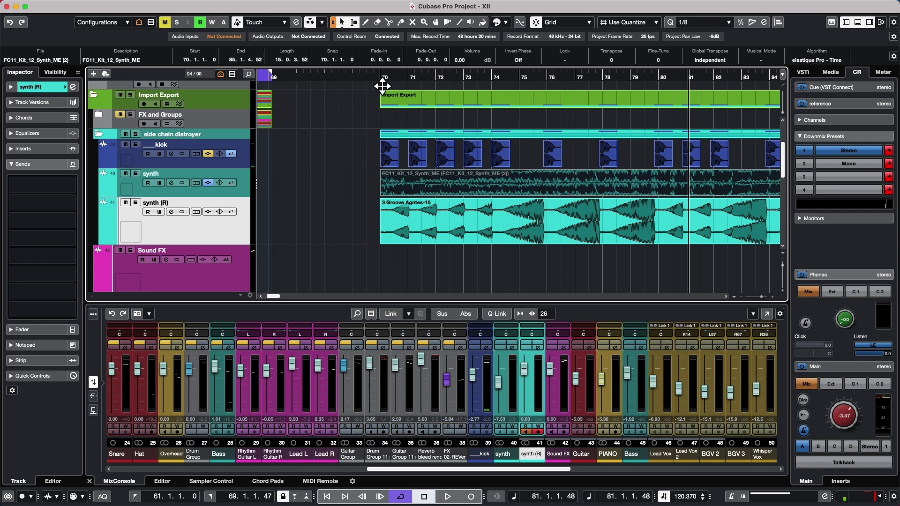
pyautogui.moveTo(375, 82); pyautogui.dragTo(368, 234)
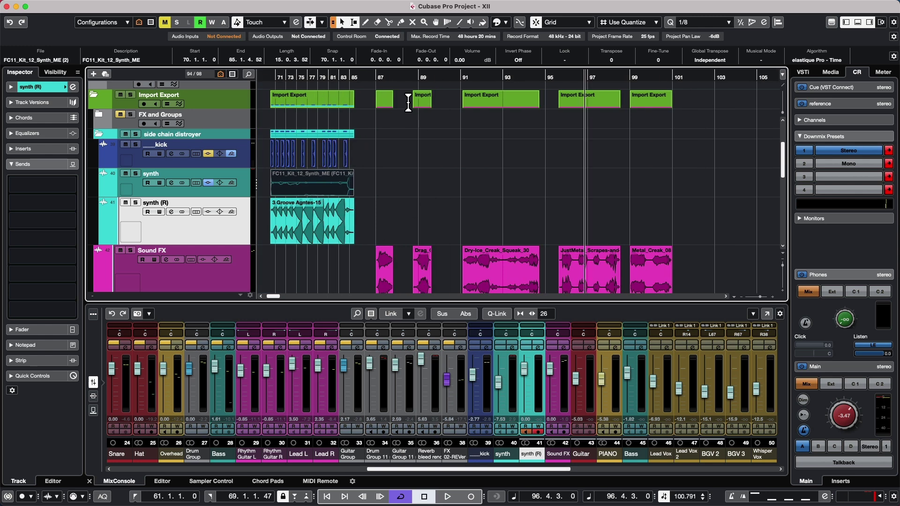
# Audition the sound-effect section from bar 87, jumping ahead through bars 88, 92, 95 and 99
pyautogui.moveTo(391, 81); pyautogui.dragTo(382, 87)
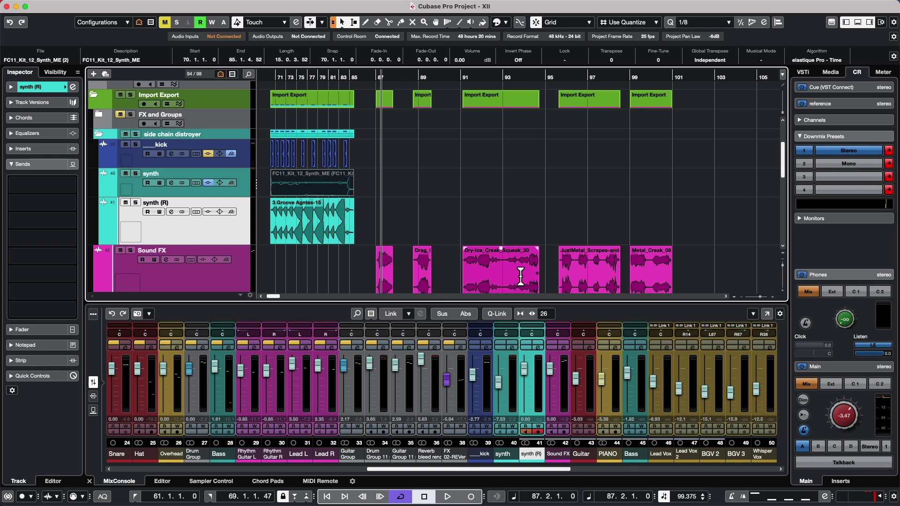
pyautogui.press('space')
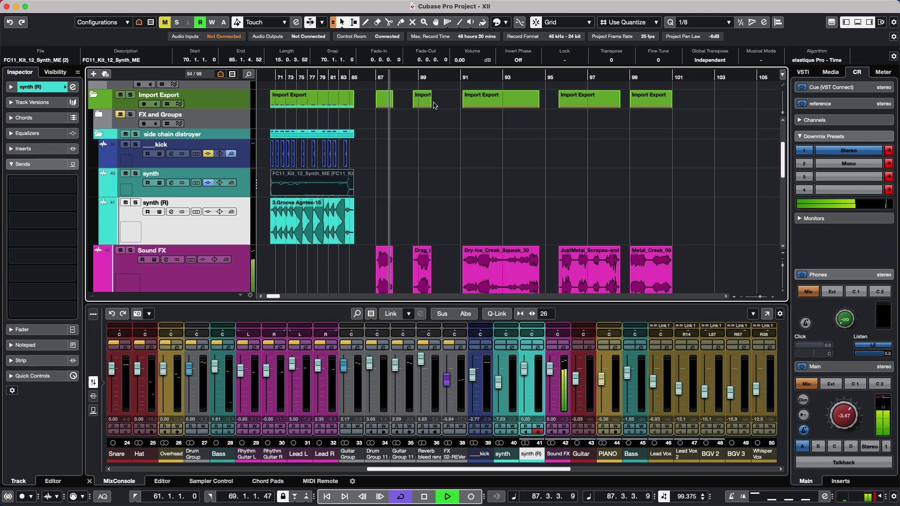
pyautogui.click(422, 81)
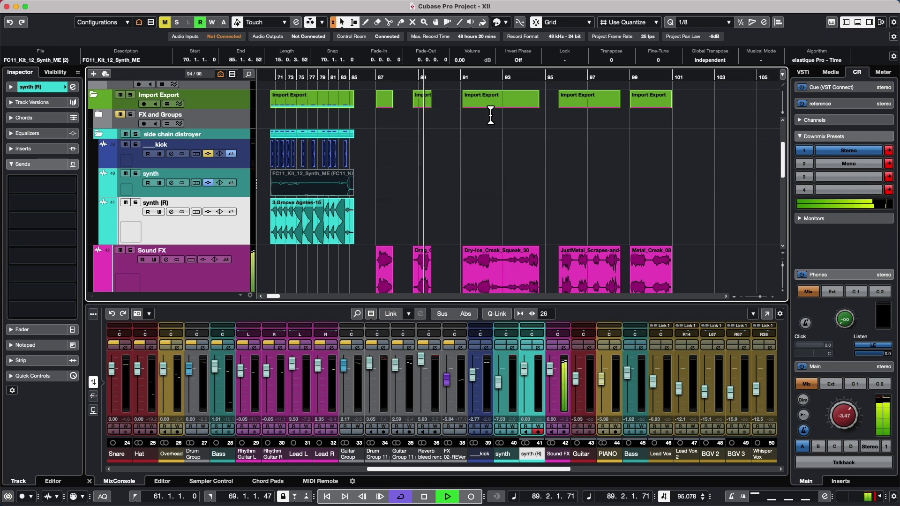
pyautogui.click(486, 81)
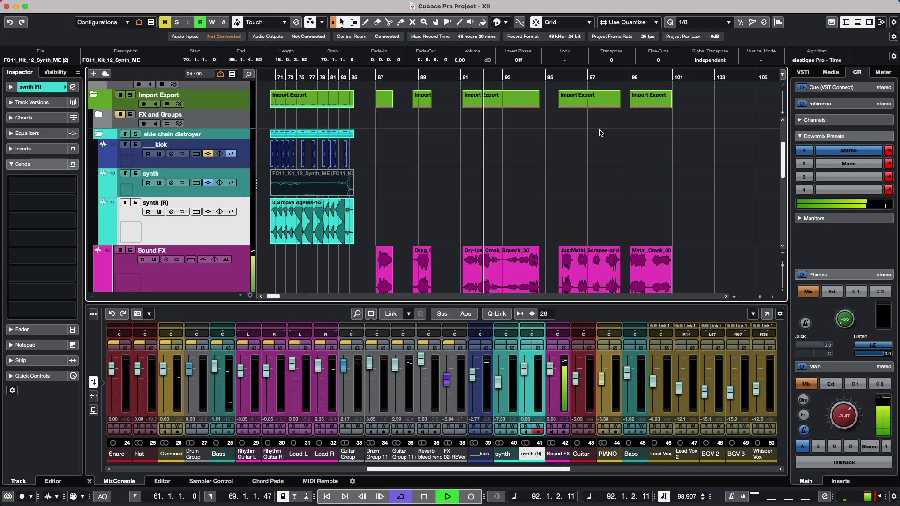
pyautogui.click(571, 83)
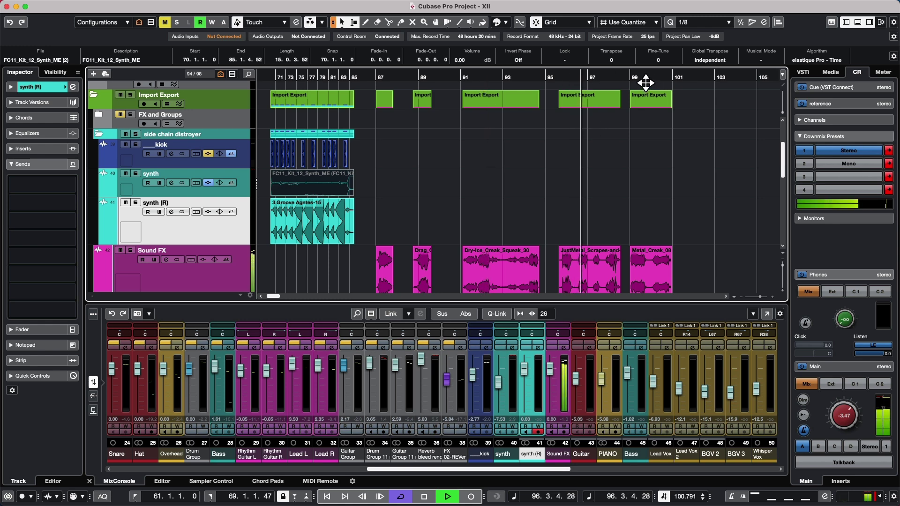
pyautogui.click(642, 82)
pyautogui.click(647, 95)
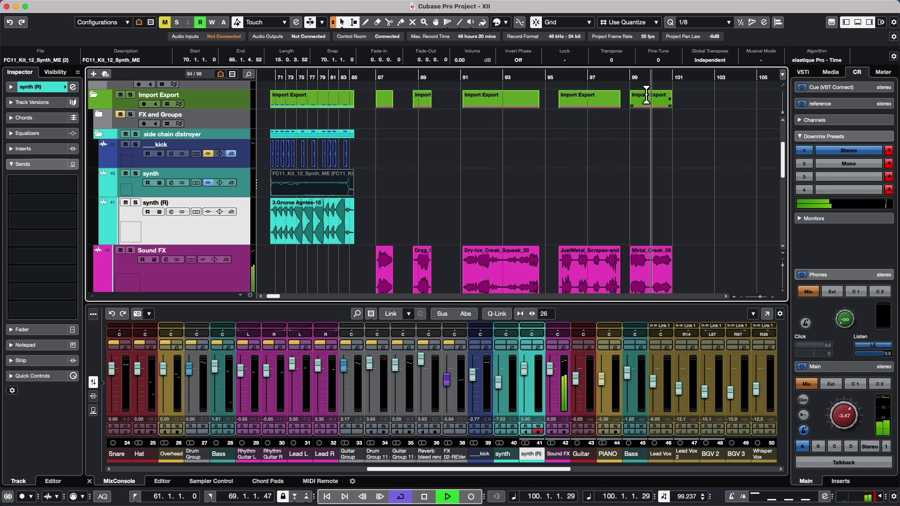
pyautogui.press('space')
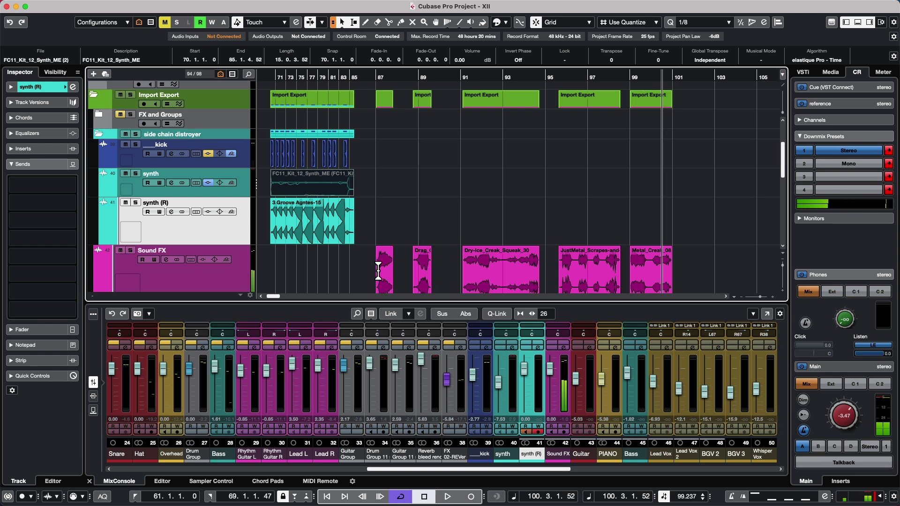
# Marquee-select all the events on the Sound FX track
pyautogui.click(384, 274)
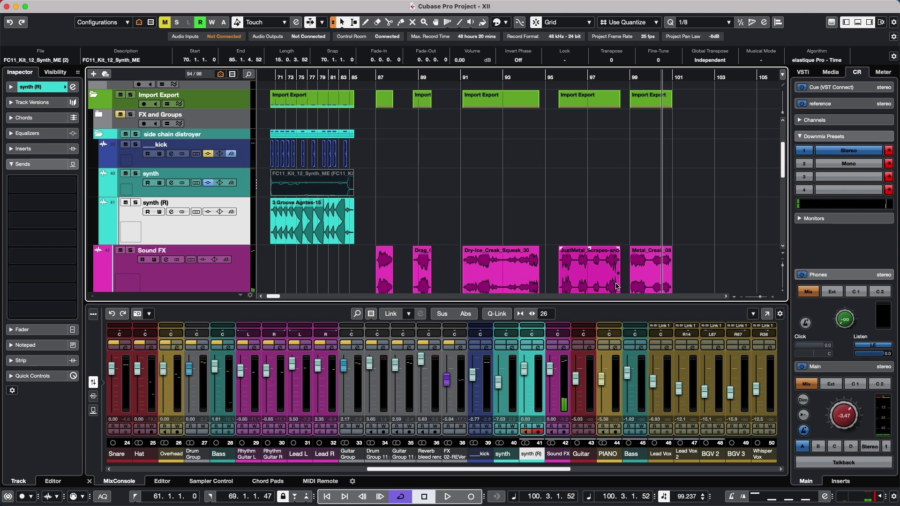
pyautogui.click(402, 247)
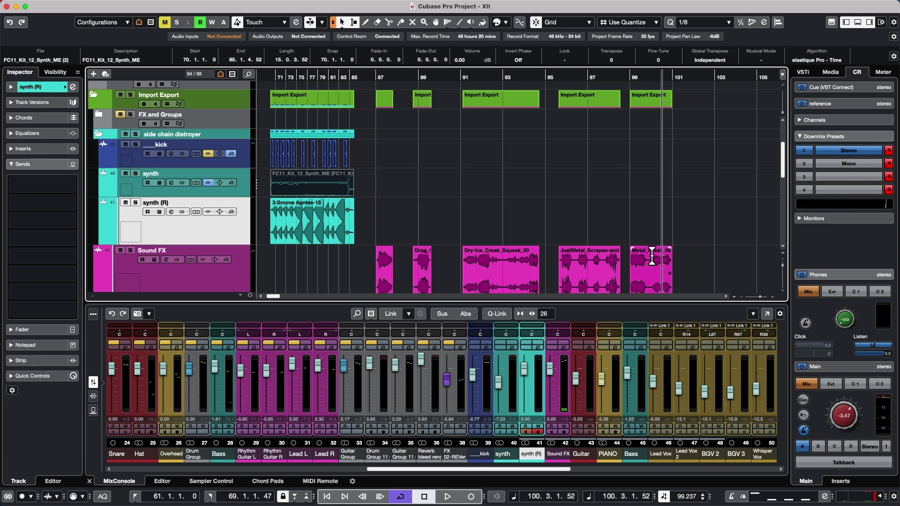
pyautogui.click(387, 273)
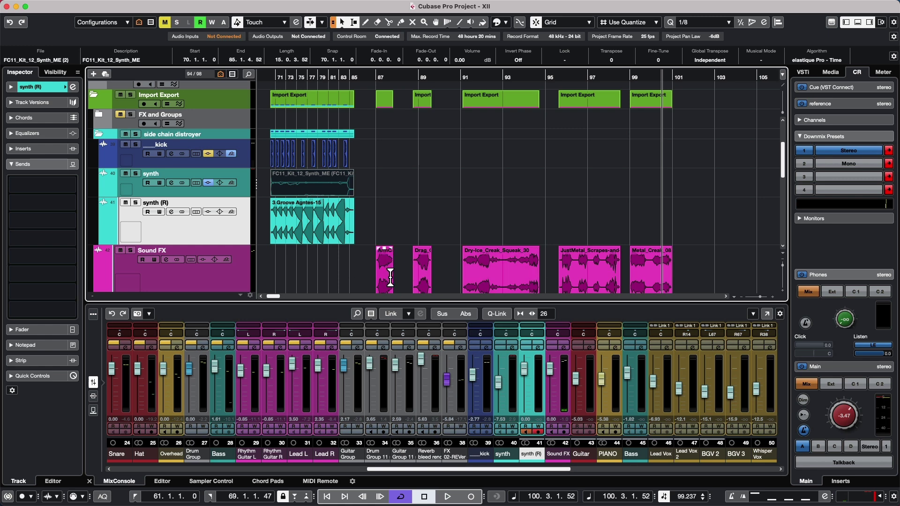
pyautogui.click(405, 278)
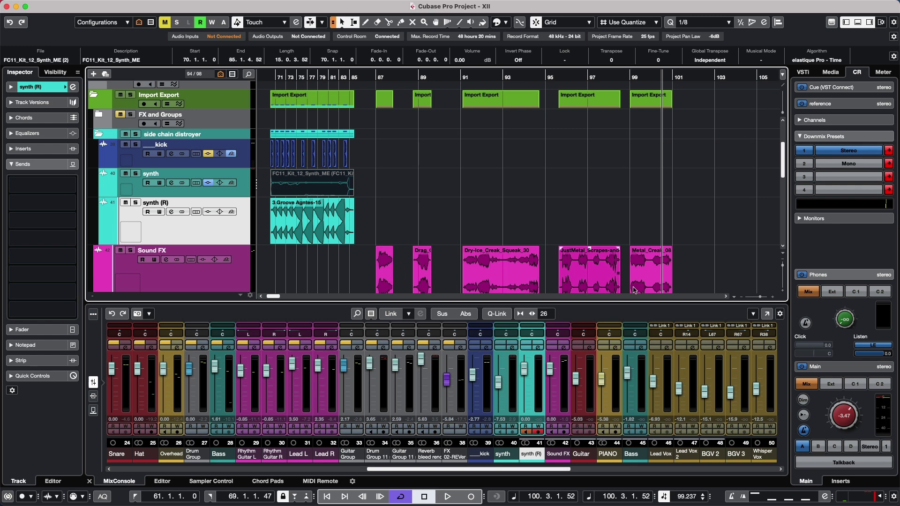
pyautogui.scroll(-2, 688, 267)
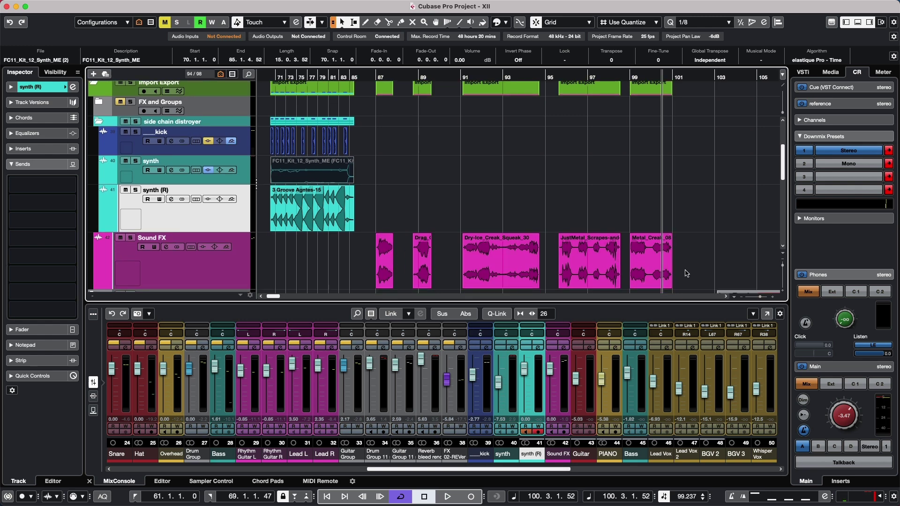
pyautogui.moveTo(685, 273); pyautogui.dragTo(381, 276)
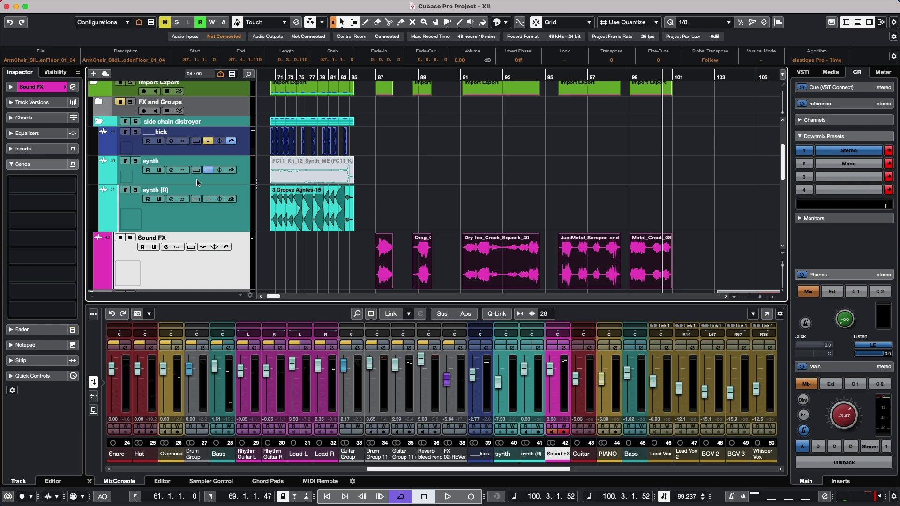
# Export the selected Sound FX events as separate dry files, keeping the default naming scheme
pyautogui.moveTo(105, 3)
pyautogui.click(63, 7)
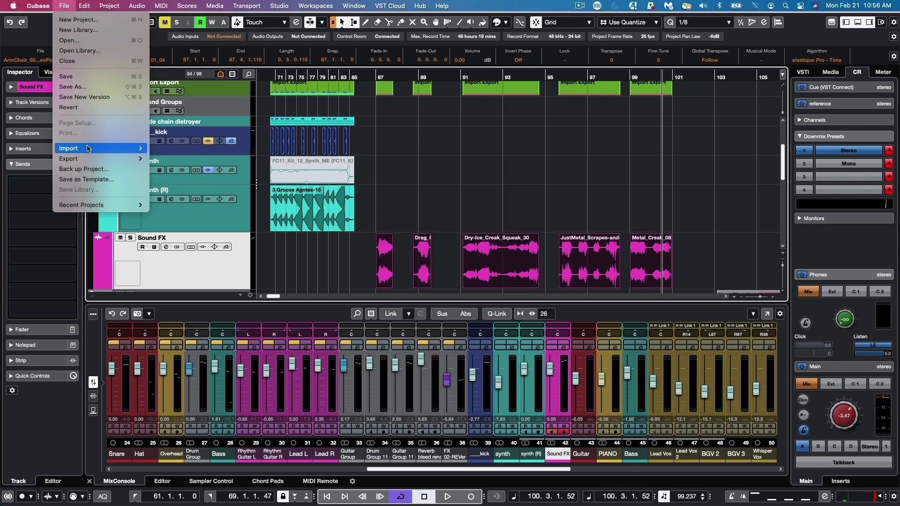
pyautogui.moveTo(135, 159)
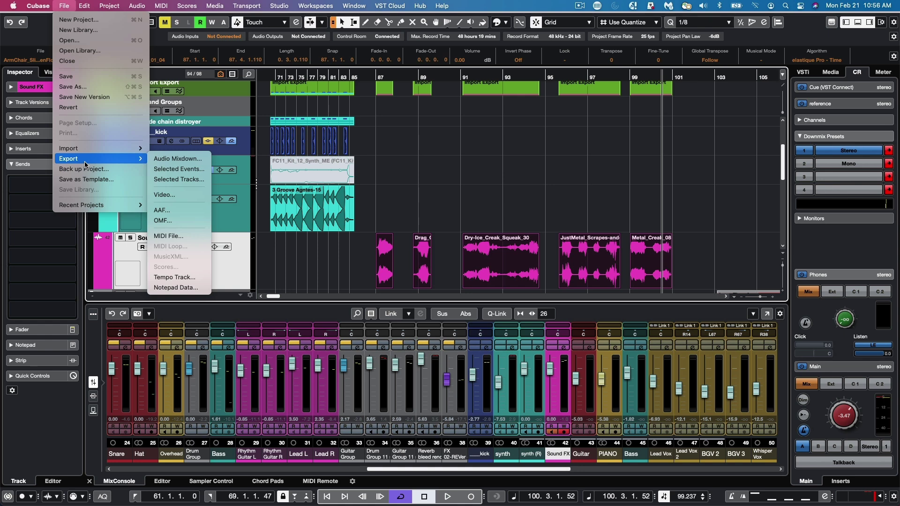
pyautogui.click(174, 171)
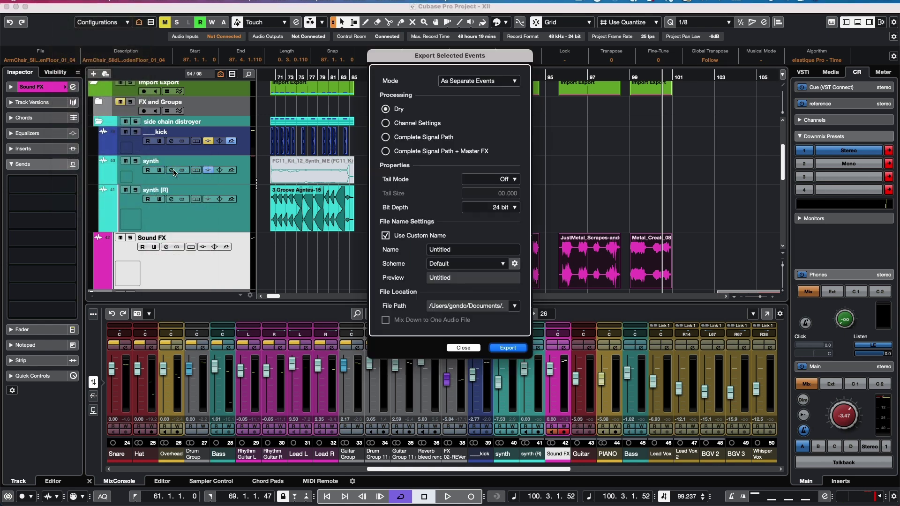
pyautogui.click(477, 86)
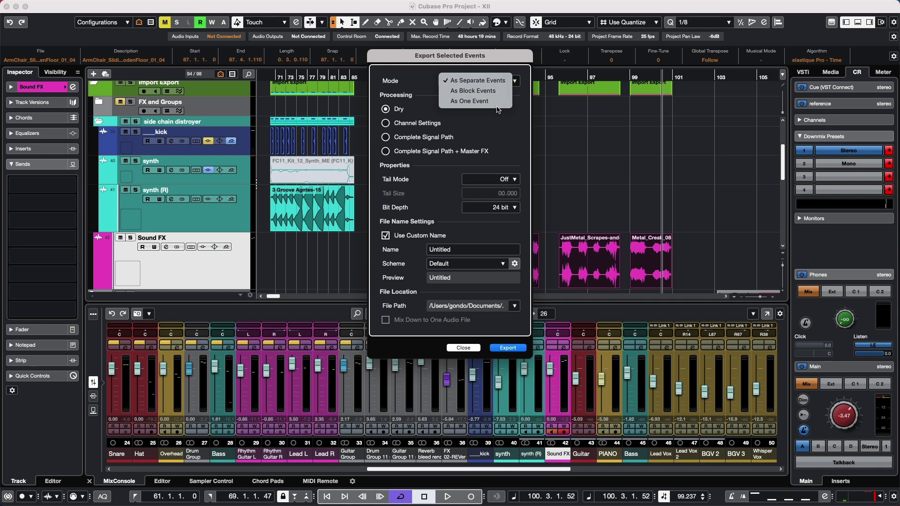
pyautogui.click(425, 105)
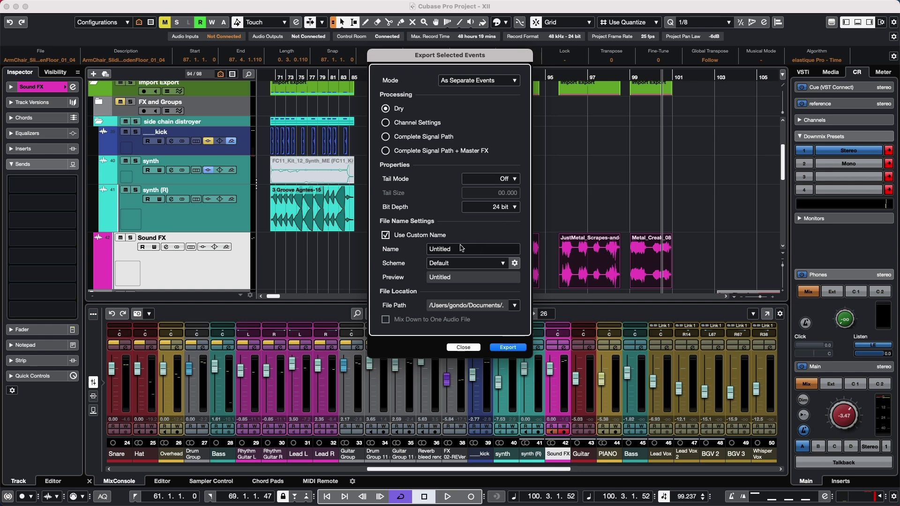
pyautogui.click(515, 263)
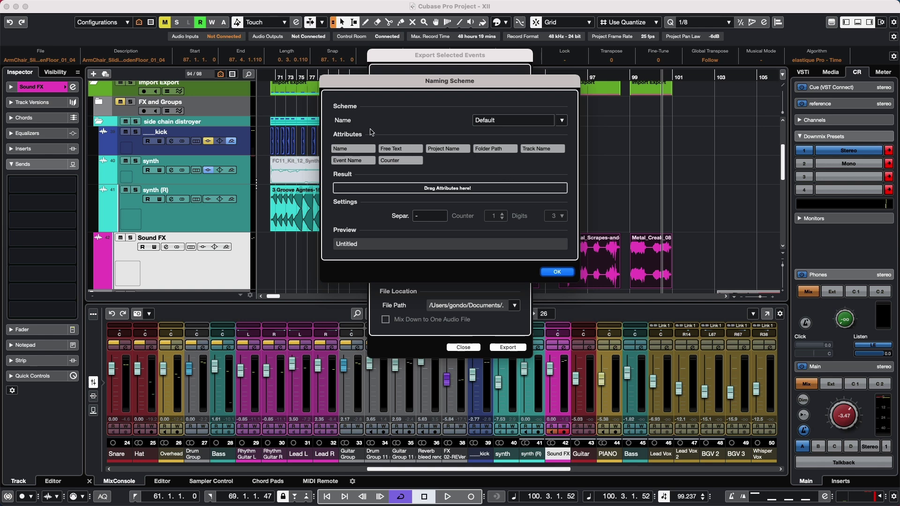
pyautogui.click(557, 272)
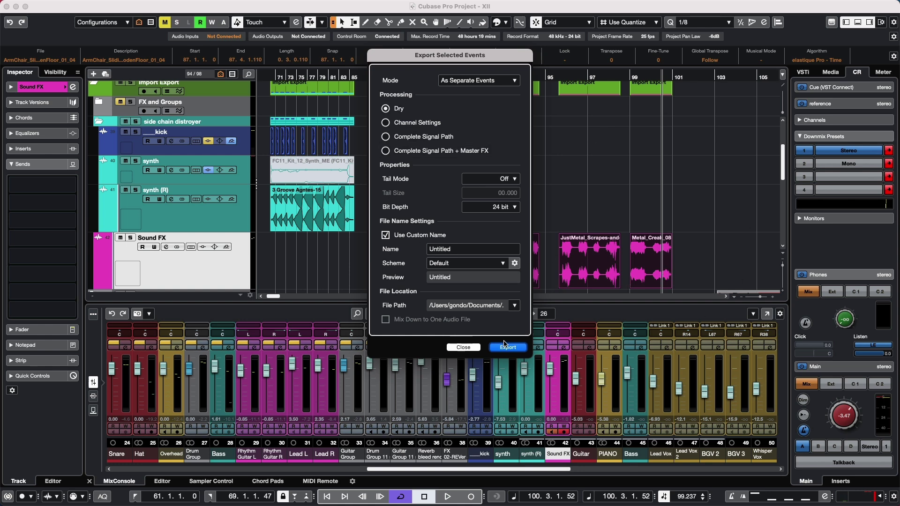
pyautogui.click(463, 348)
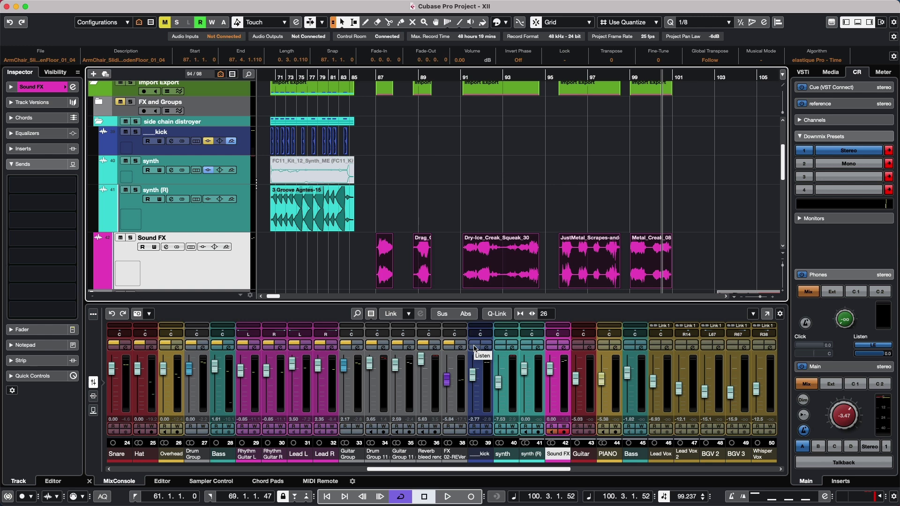